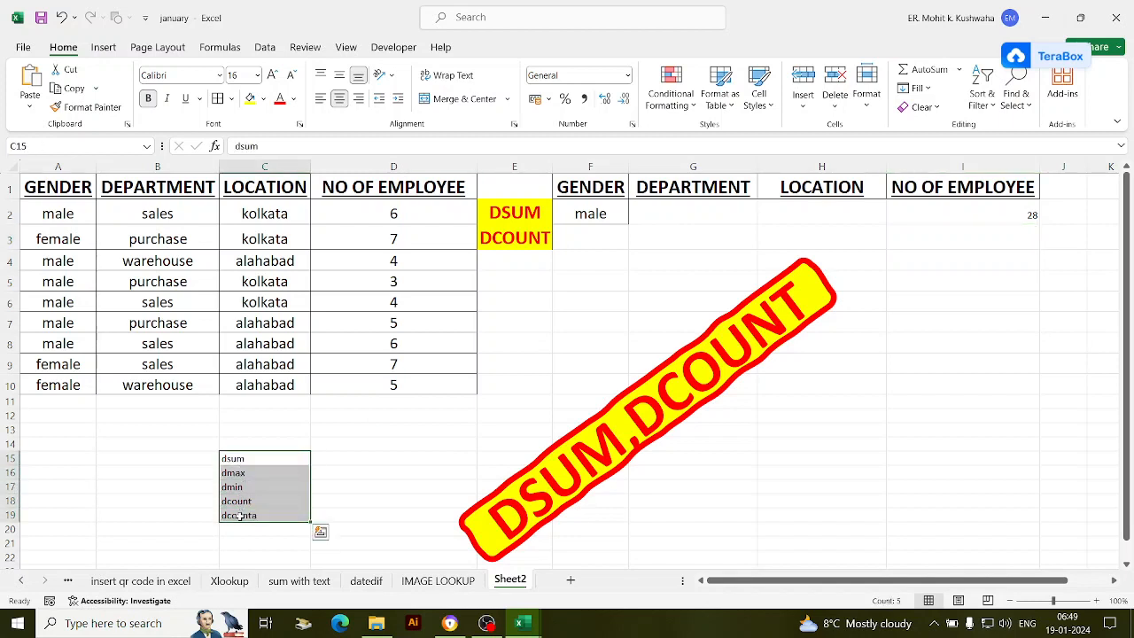
Start a DSUM formula in cell D14 to bring up its arguments, and erase the function name
{"action": "left_click", "coordinate": [366, 445]}
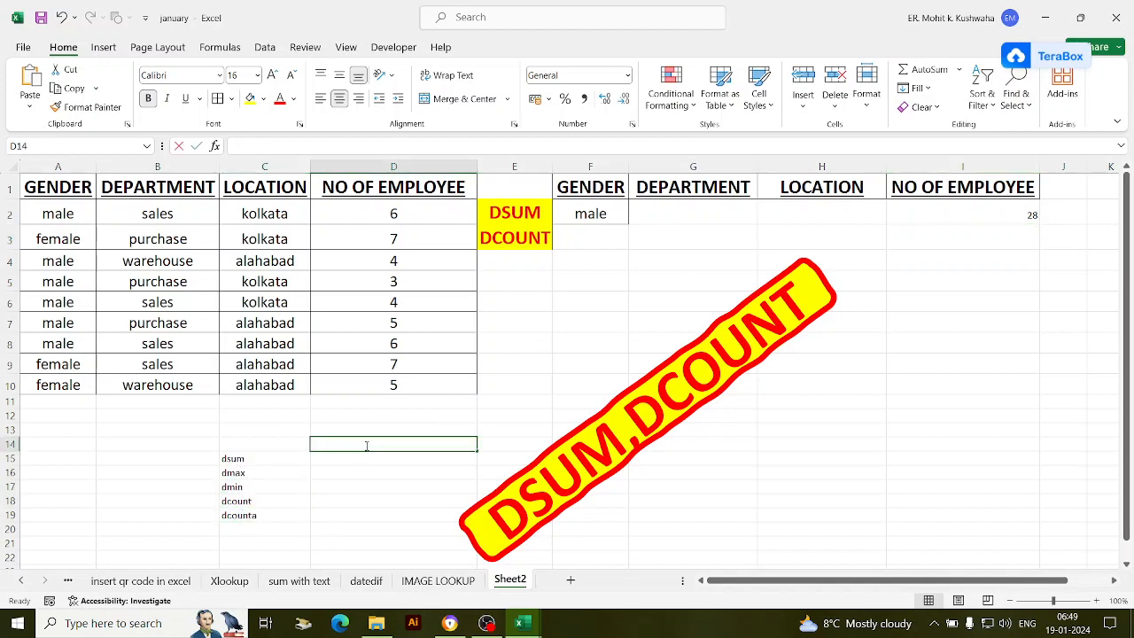
{"action": "type", "text": "=su"}
{"action": "key", "text": "BackSpace"}
{"action": "key", "text": "BackSpace"}
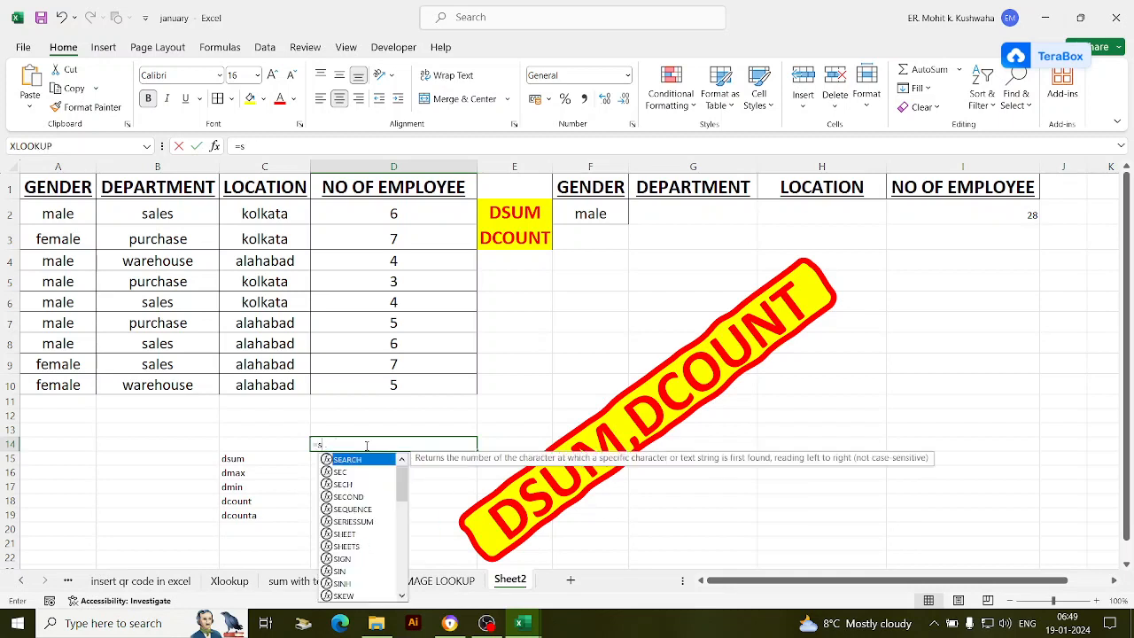
{"action": "type", "text": "dsum"}
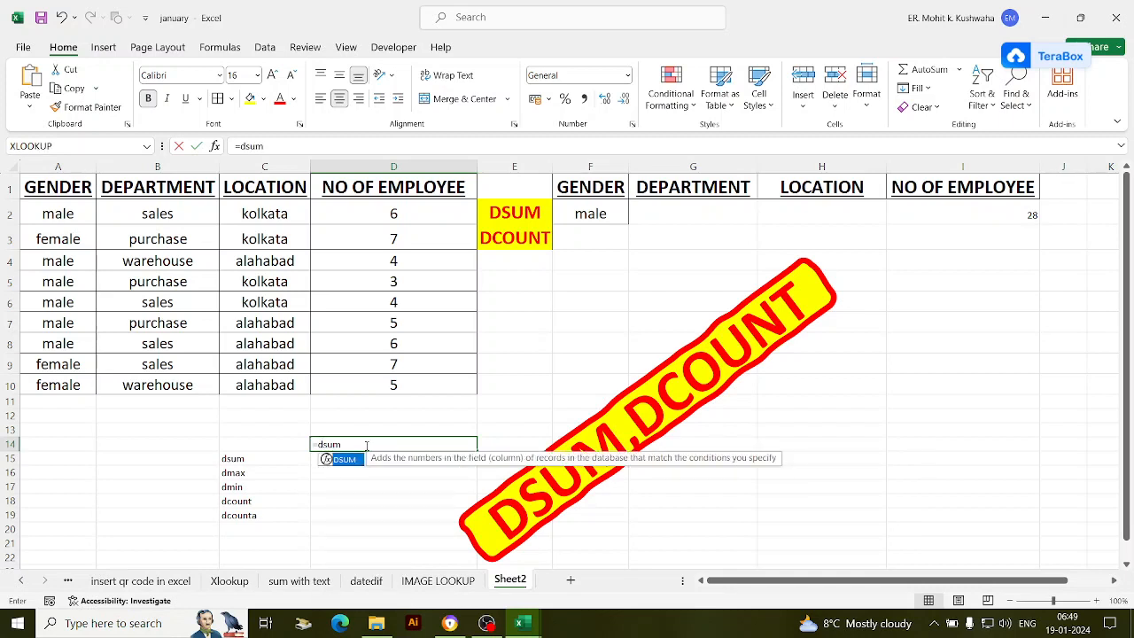
{"action": "type", "text": "("}
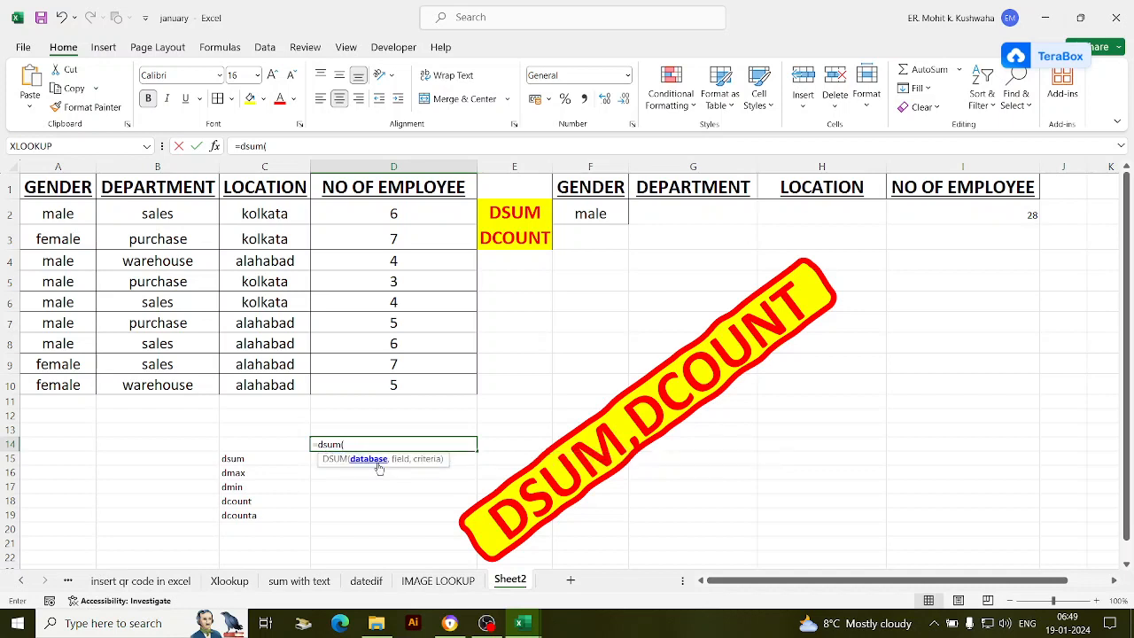
{"action": "key", "text": "BackSpace"}
{"action": "key", "text": "BackSpace"}
{"action": "key", "text": "BackSpace"}
{"action": "key", "text": "BackSpace"}
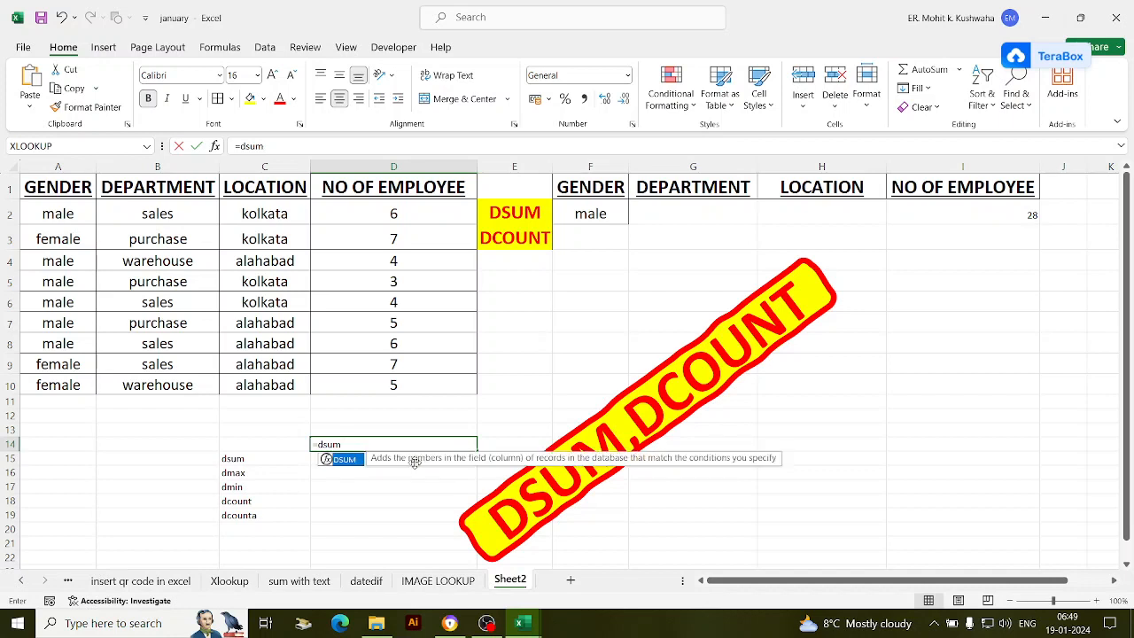
{"action": "key", "text": "BackSpace"}
Start a DCOUNT formula in cell D14 to bring up its database, field and criteria arguments
{"action": "left_click", "coordinate": [414, 462]}
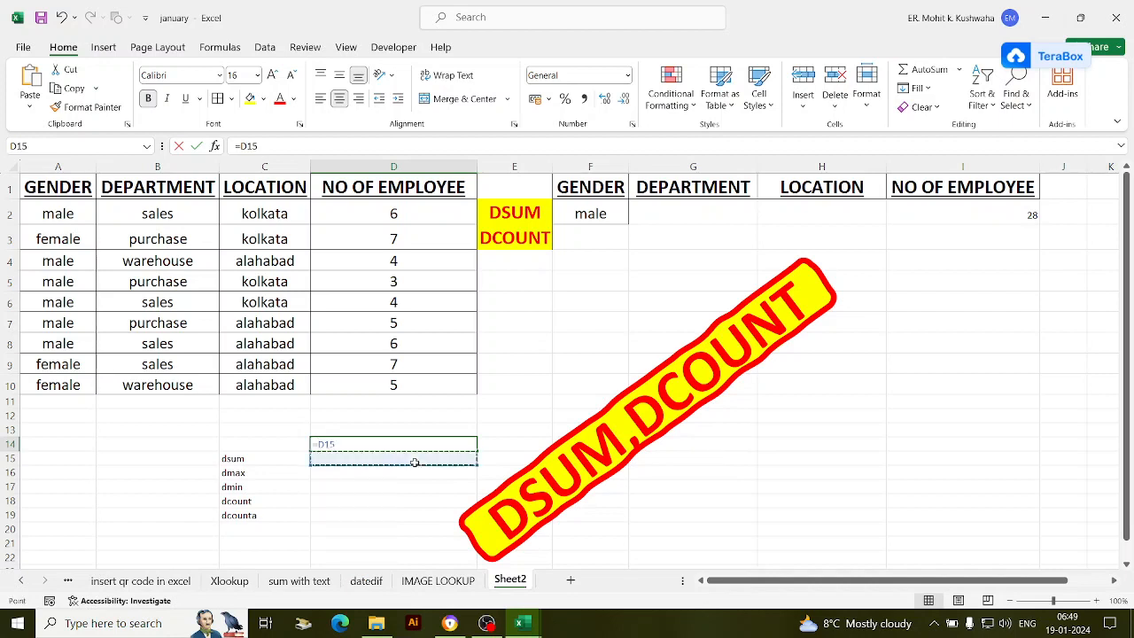
{"action": "type", "text": "co"}
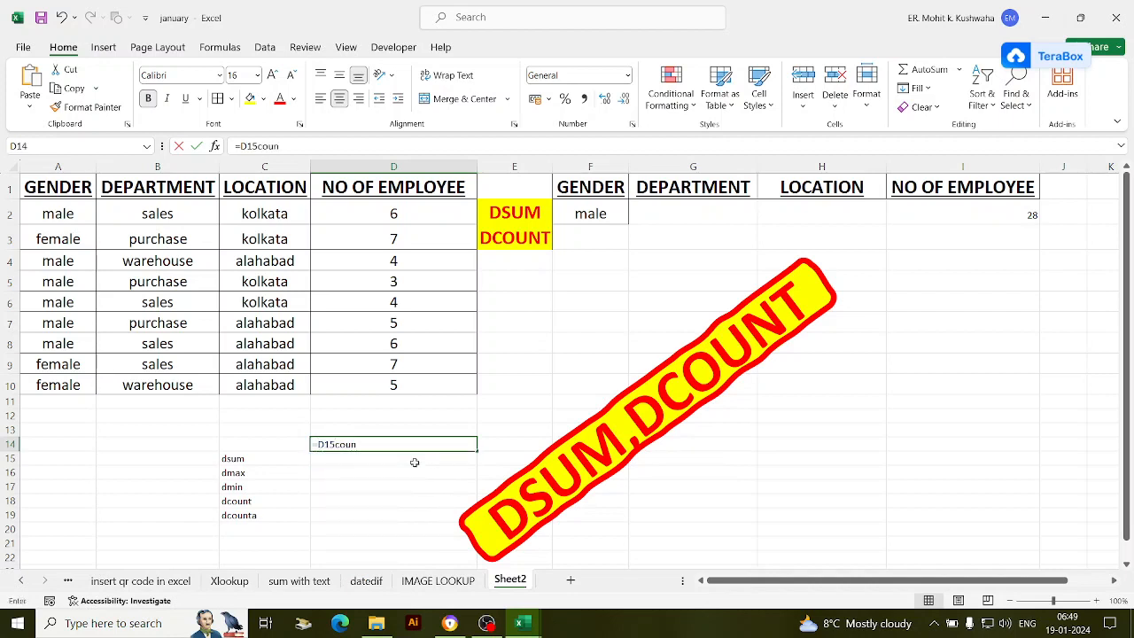
{"action": "type", "text": "un"}
{"action": "key", "text": "BackSpace"}
{"action": "key", "text": "BackSpace"}
{"action": "key", "text": "BackSpace"}
{"action": "key", "text": "BackSpace"}
{"action": "key", "text": "BackSpace"}
{"action": "key", "text": "BackSpace"}
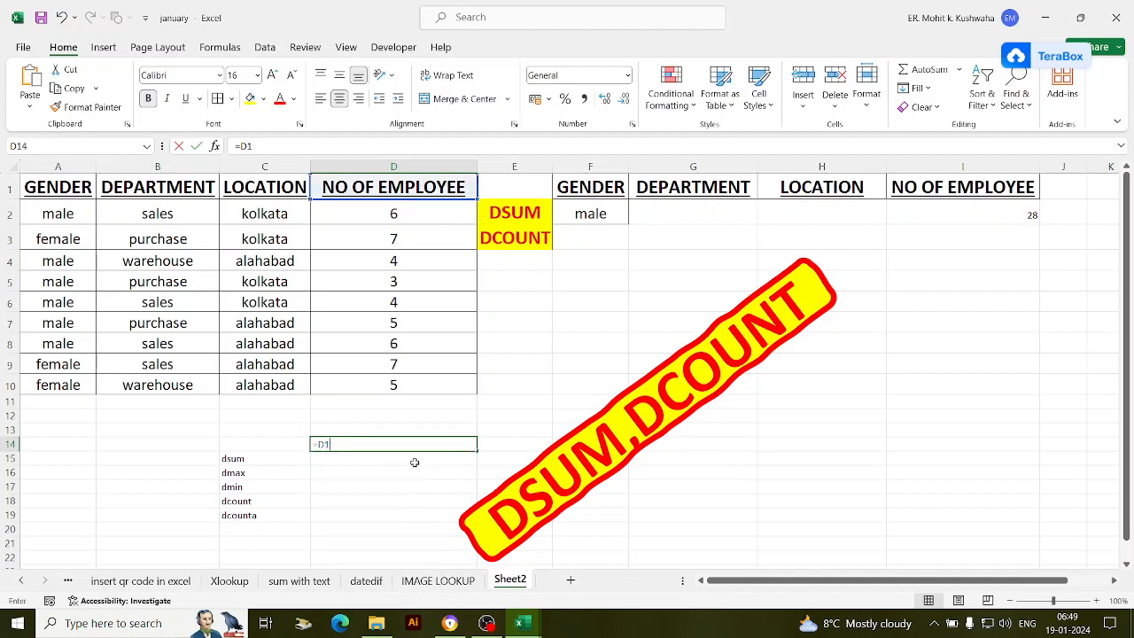
{"action": "type", "text": "cou"}
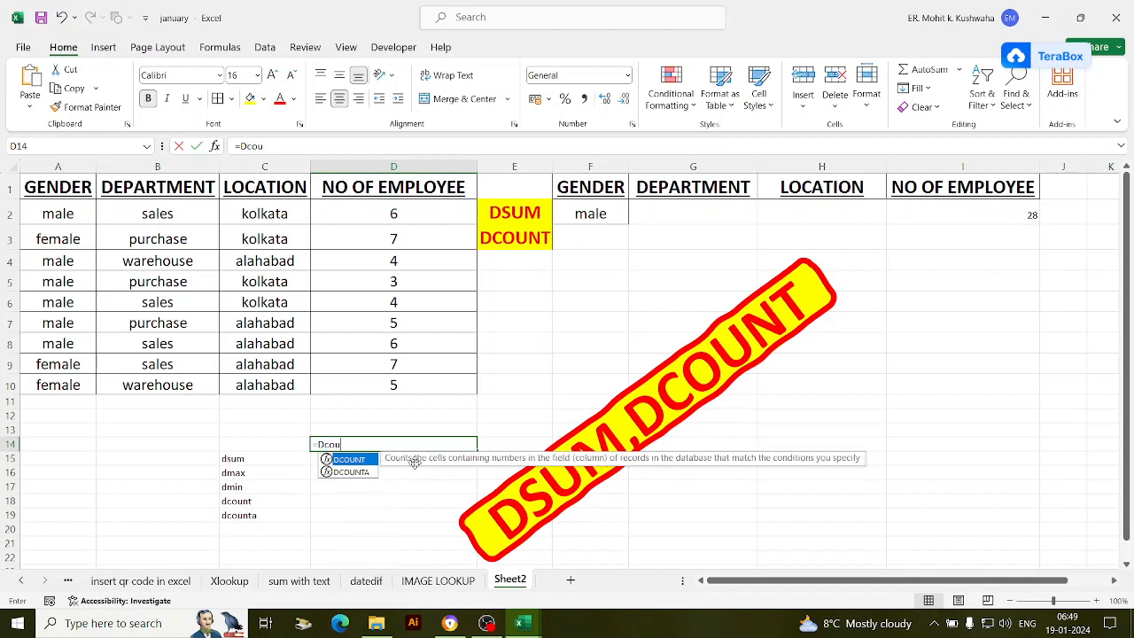
{"action": "type", "text": "nt("}
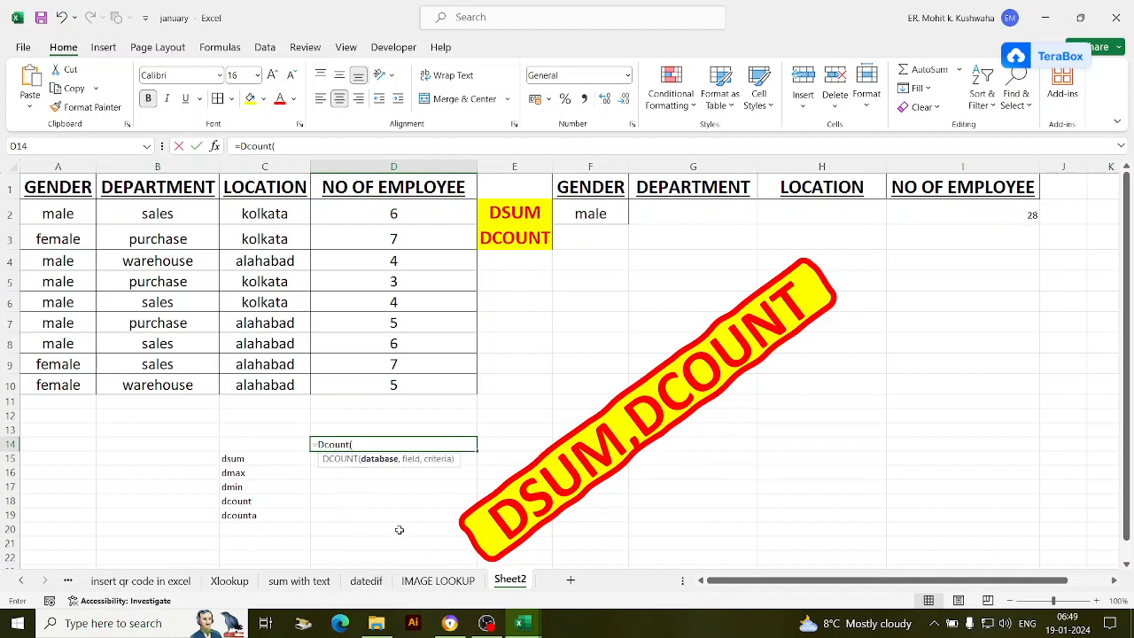
Change the function in D14 to DCOUNTA to bring up its arguments, and erase the whole entry
{"action": "key", "text": "BackSpace"}
{"action": "type", "text": "a"}
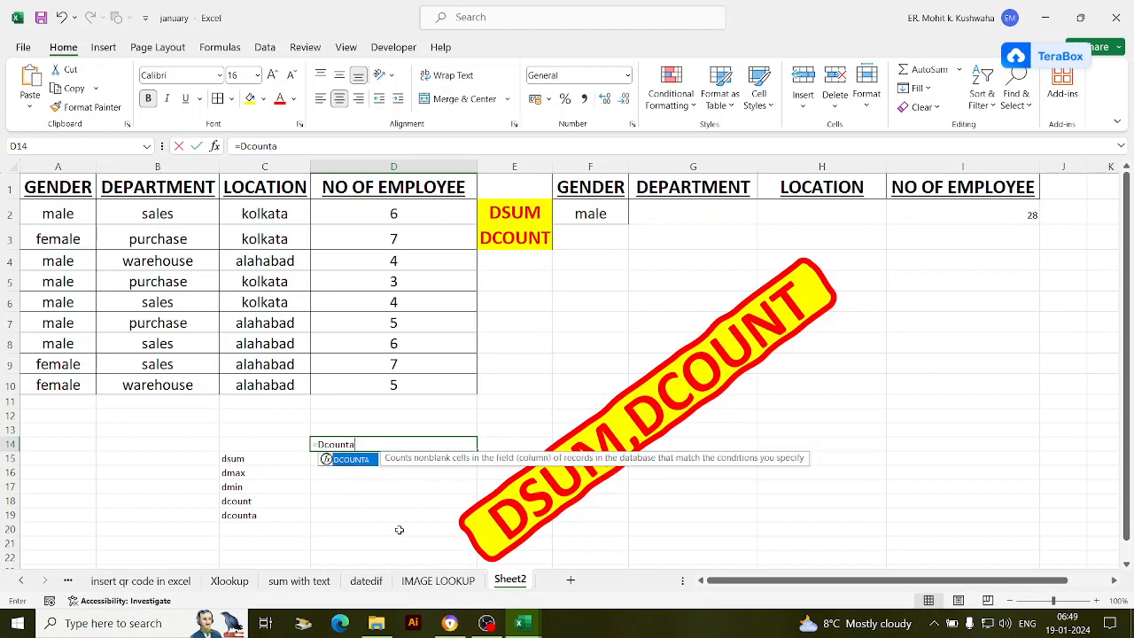
{"action": "type", "text": "("}
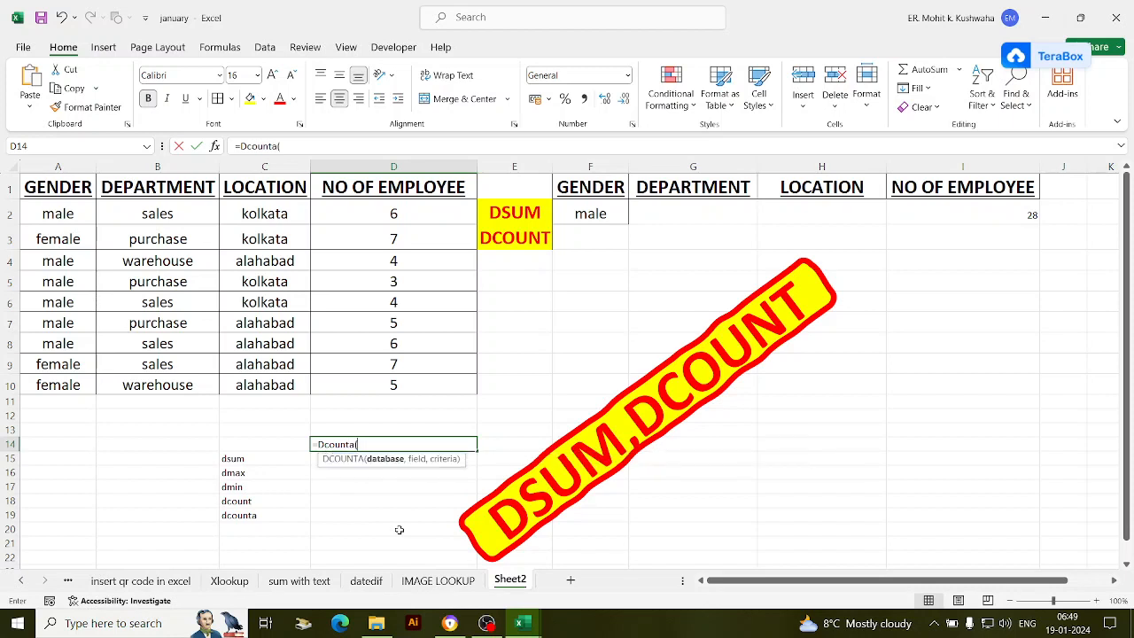
{"action": "key", "text": "BackSpace"}
{"action": "key", "text": "BackSpace"}
{"action": "key", "text": "BackSpace"}
{"action": "key", "text": "BackSpace"}
{"action": "key", "text": "BackSpace"}
{"action": "key", "text": "BackSpace"}
{"action": "key", "text": "BackSpace"}
{"action": "key", "text": "BackSpace"}
{"action": "key", "text": "BackSpace"}
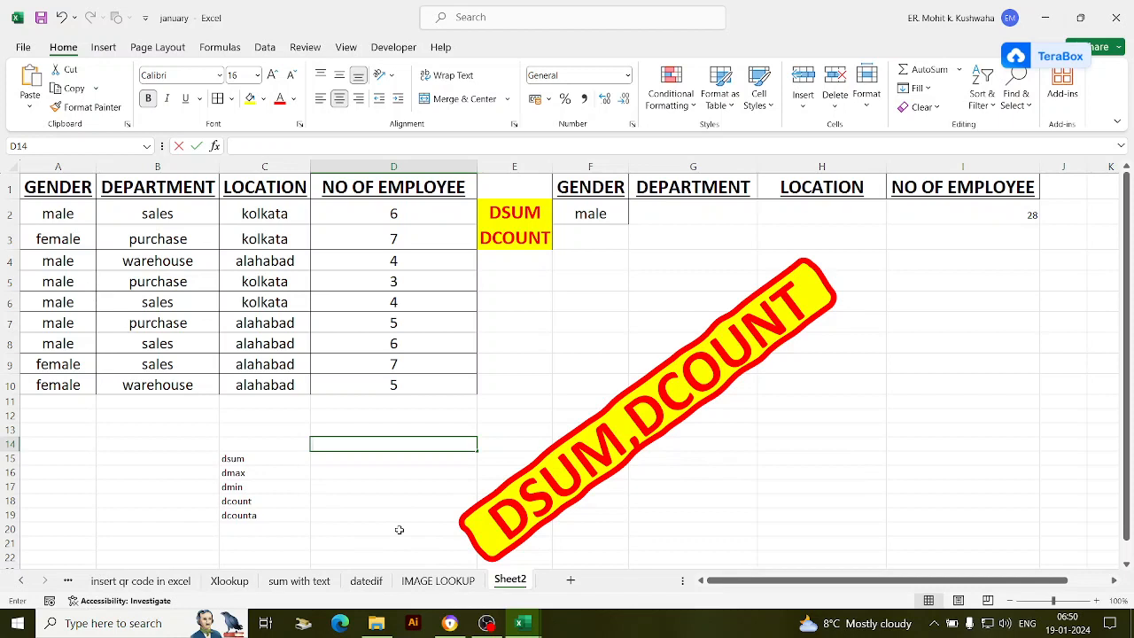
{"action": "left_click", "coordinate": [638, 326]}
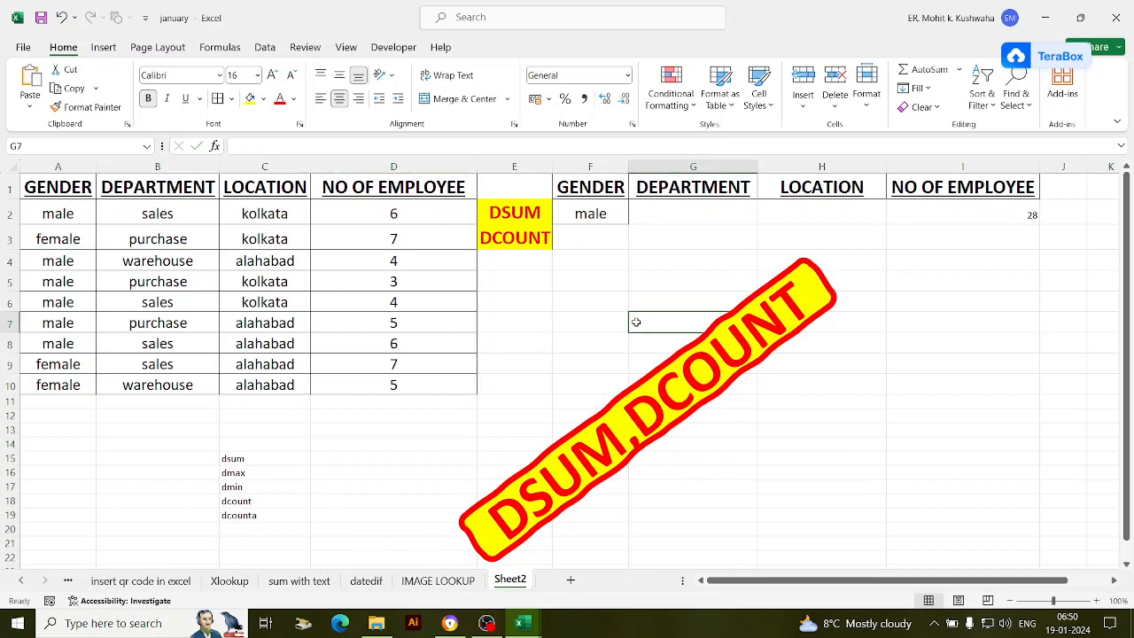
{"action": "left_click", "coordinate": [654, 255]}
{"action": "left_click", "coordinate": [659, 234]}
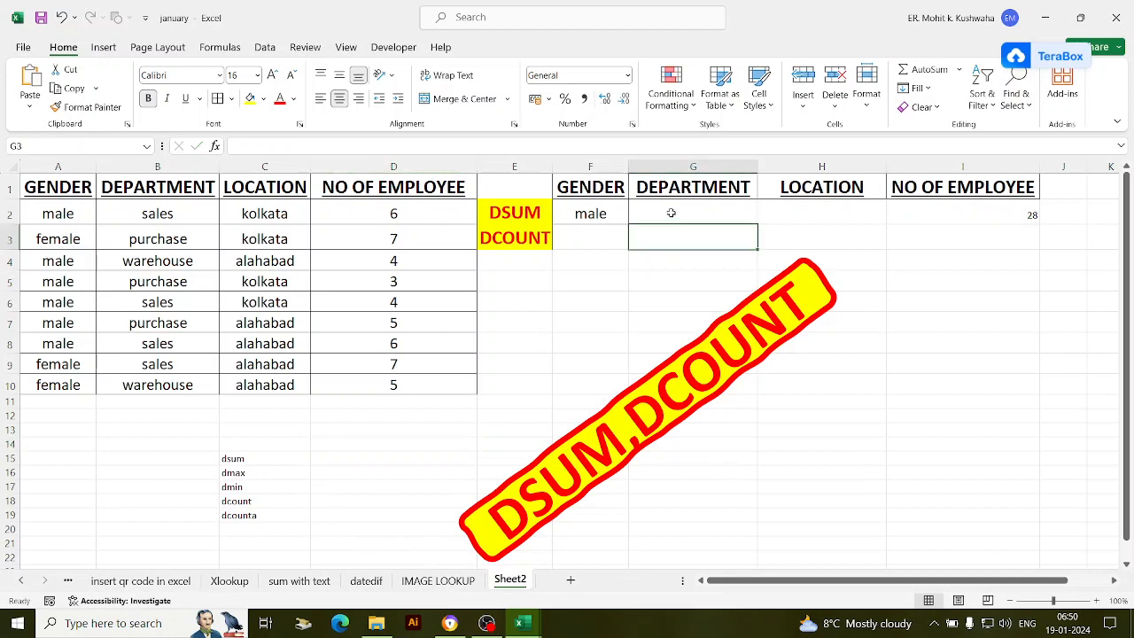
{"action": "left_click", "coordinate": [671, 213]}
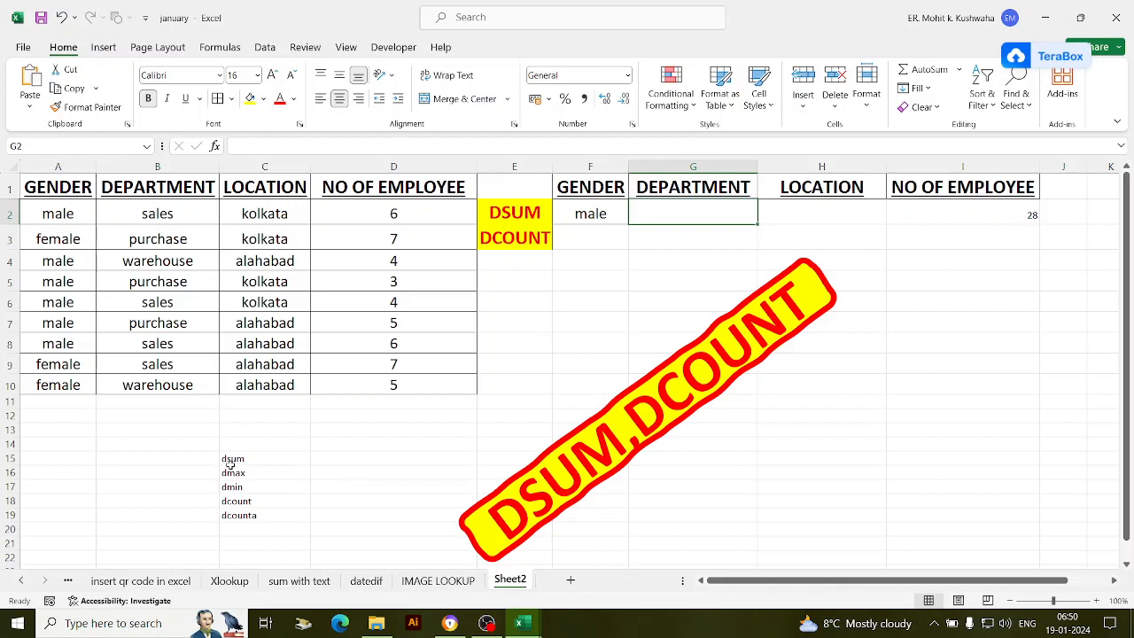
{"action": "left_click_drag", "start_coordinate": [230, 463], "coordinate": [227, 514]}
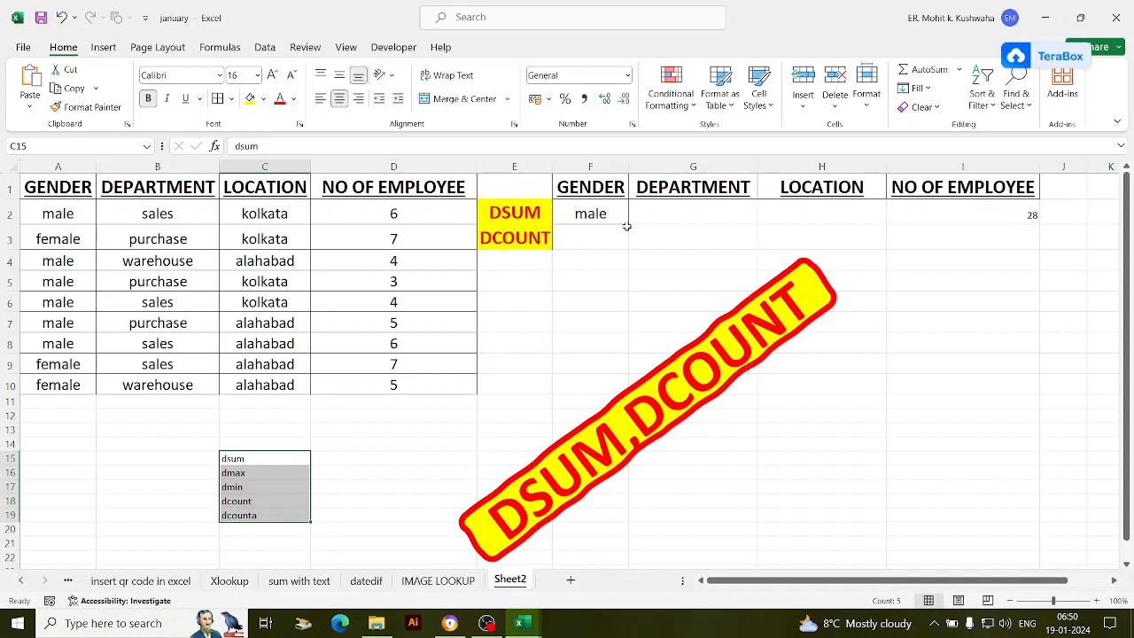
{"action": "left_click", "coordinate": [598, 236]}
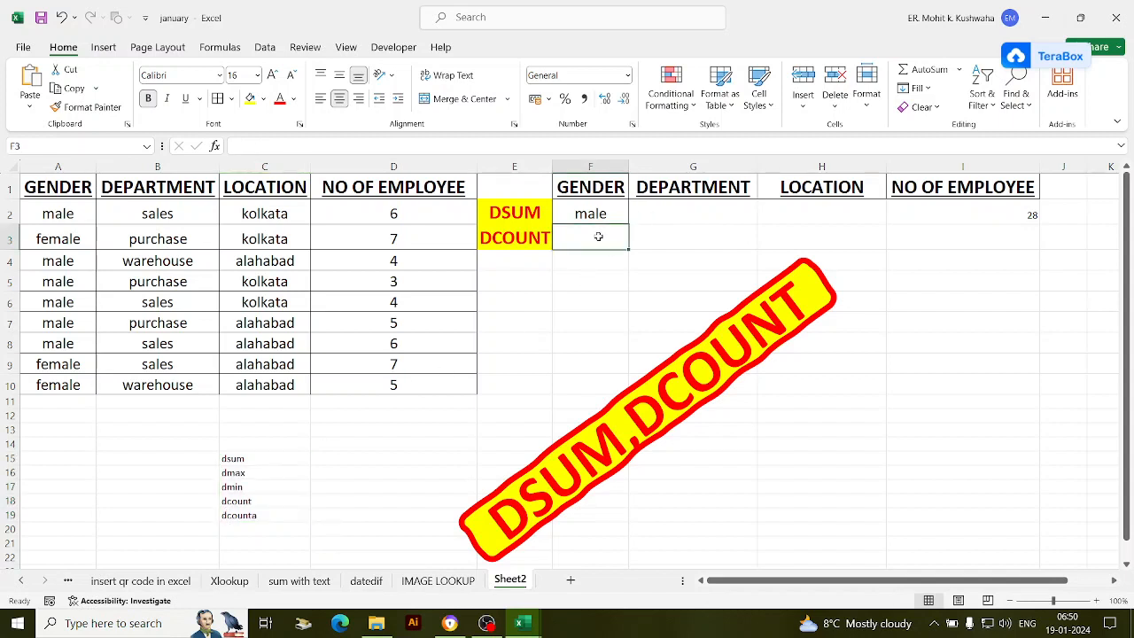
{"action": "left_click", "coordinate": [652, 218]}
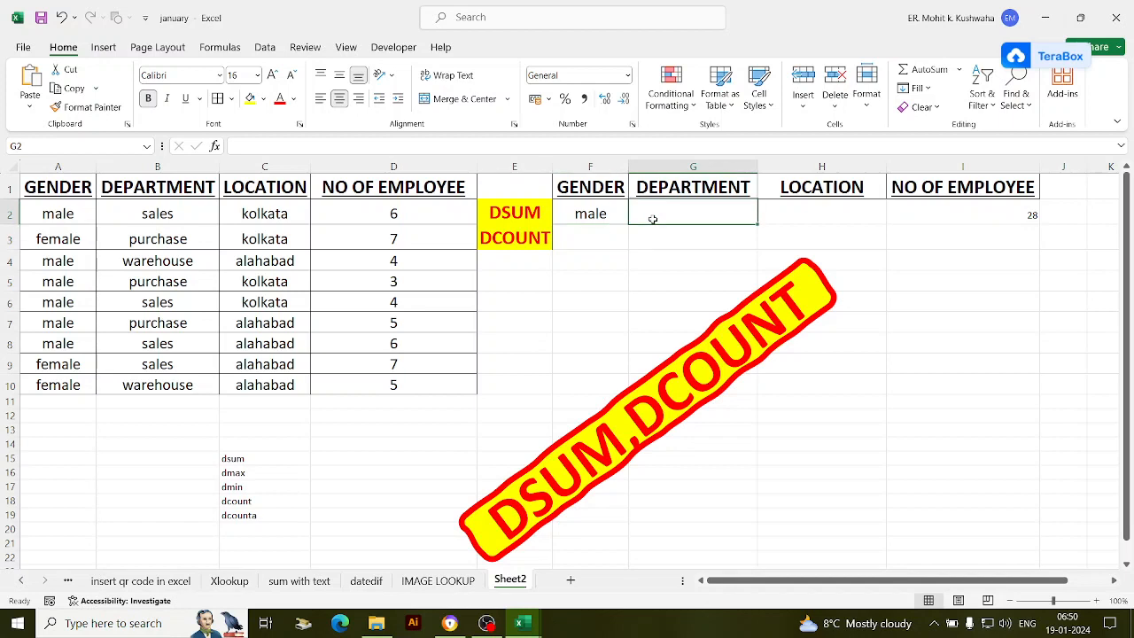
Clear the gender criterion in F2 and the existing formula in I2
{"action": "left_click", "coordinate": [618, 208]}
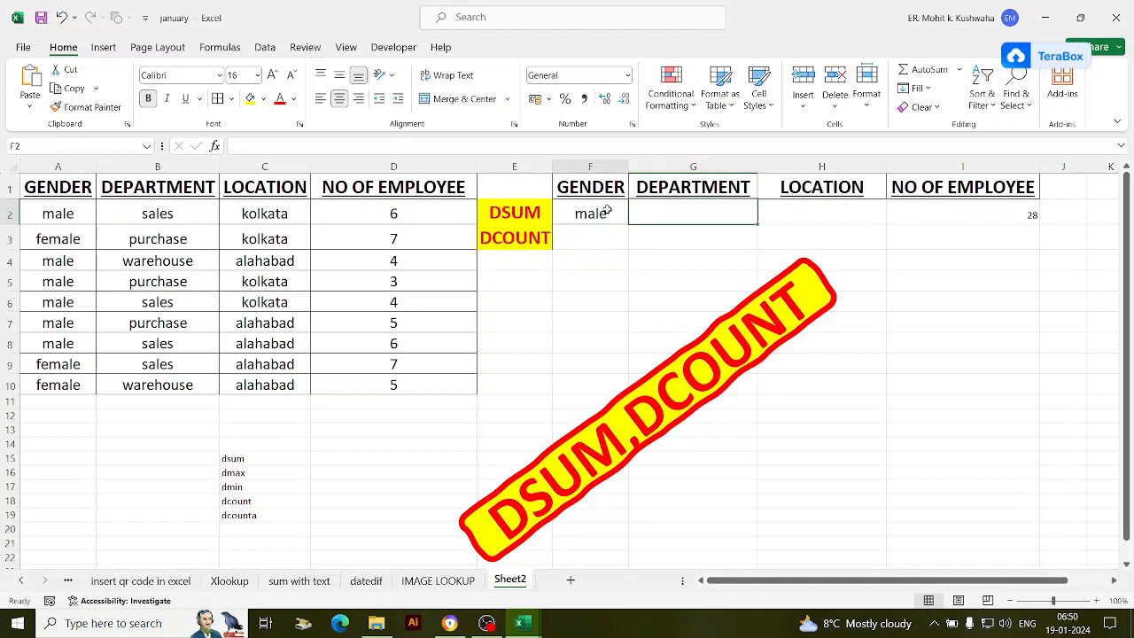
{"action": "key", "text": "BackSpace"}
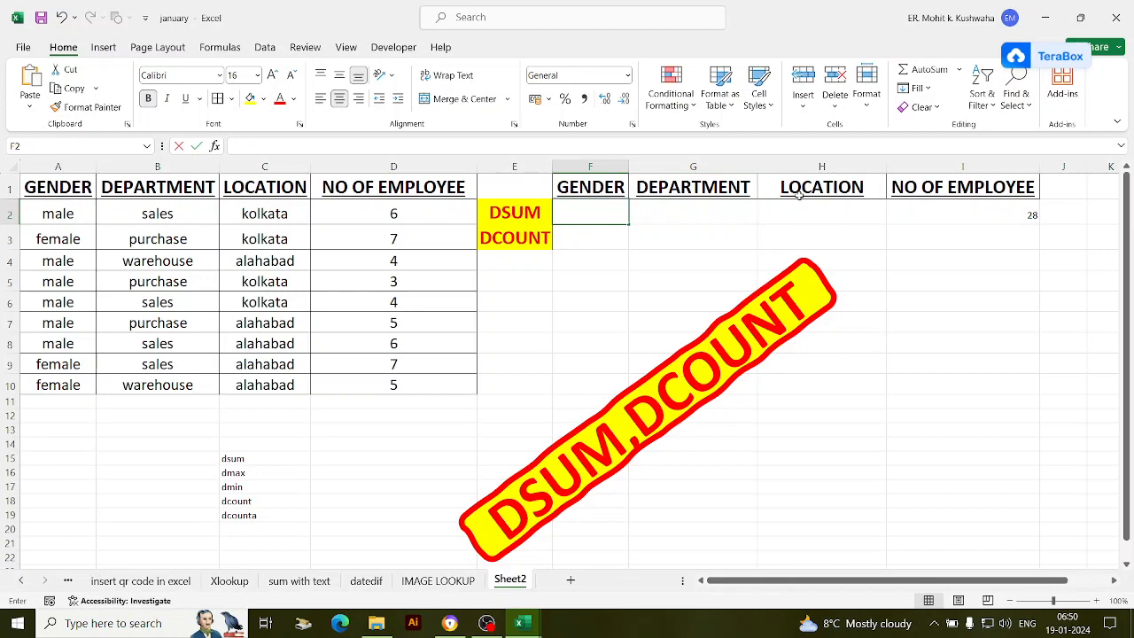
{"action": "left_click", "coordinate": [929, 212]}
{"action": "key", "text": "BackSpace"}
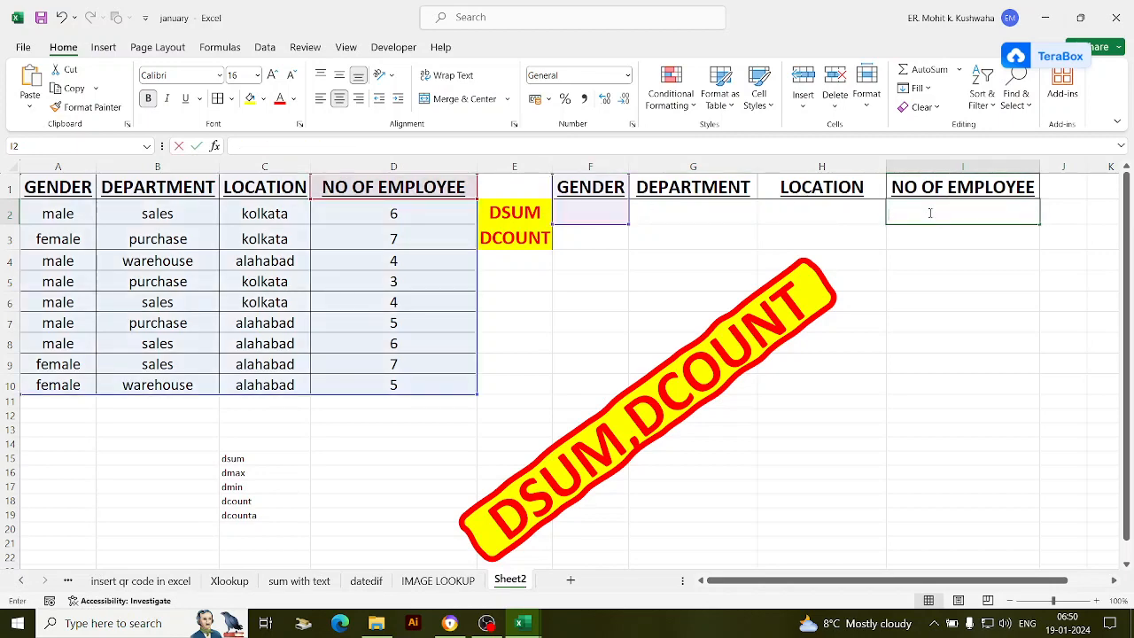
Enter =DSUM(A1:D10,D1,F1:F2) in I2, summing the NO OF EMPLOYEE column by the GENDER criterion
{"action": "type", "text": "=d"}
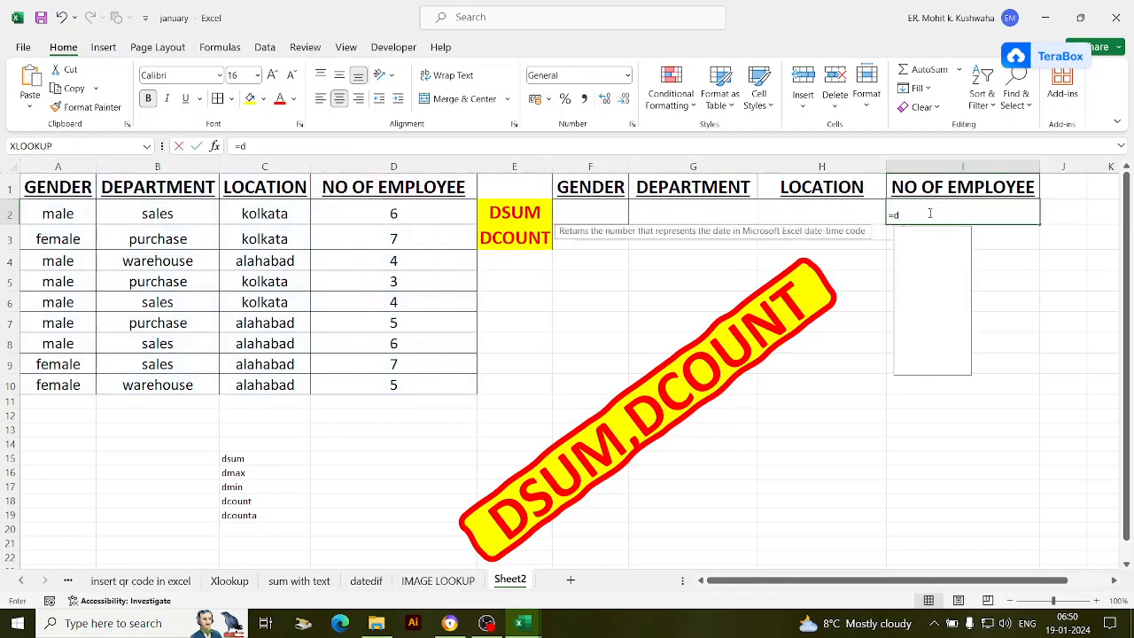
{"action": "type", "text": "sum("}
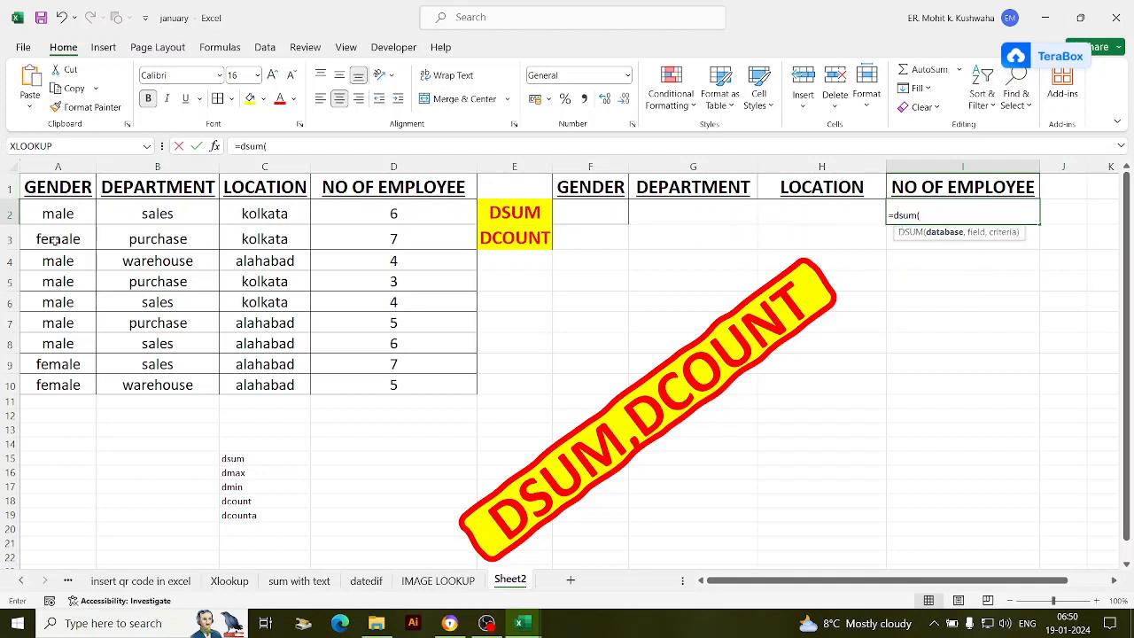
{"action": "left_click_drag", "start_coordinate": [62, 186], "coordinate": [157, 187]}
{"action": "left_click_drag", "start_coordinate": [310, 190], "coordinate": [477, 390]}
{"action": "type", "text": ","}
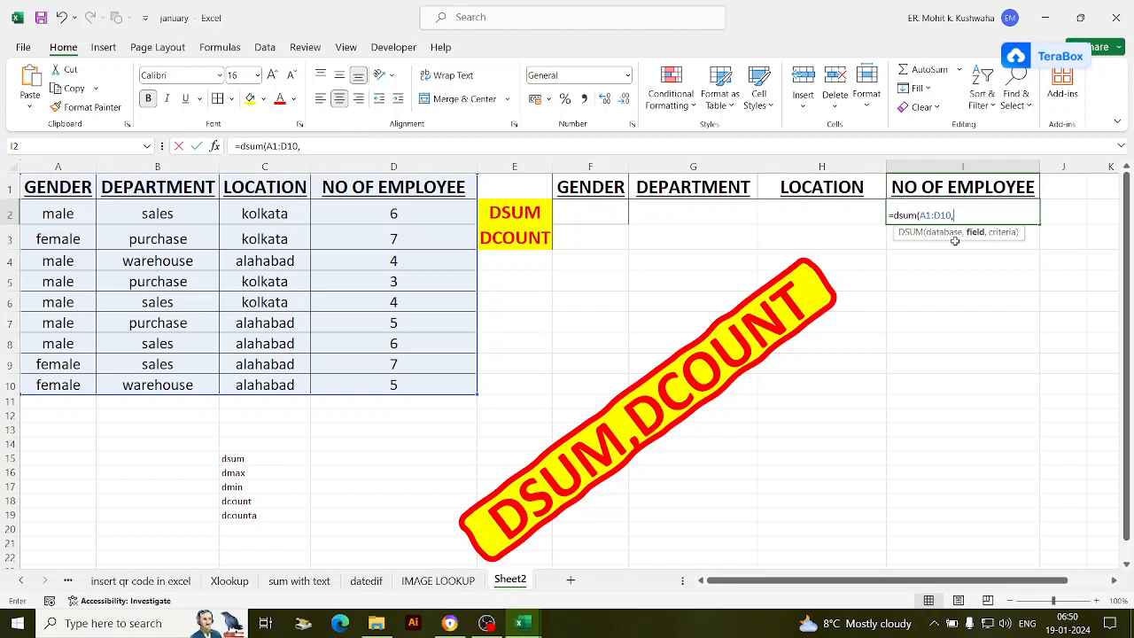
{"action": "left_click", "coordinate": [398, 191]}
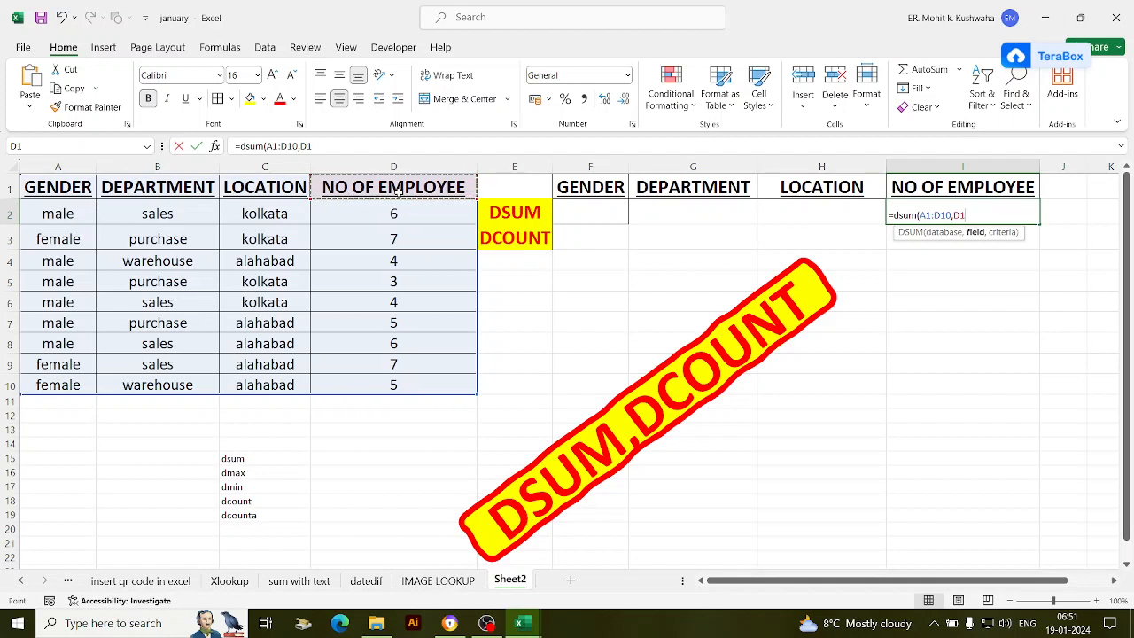
{"action": "type", "text": ","}
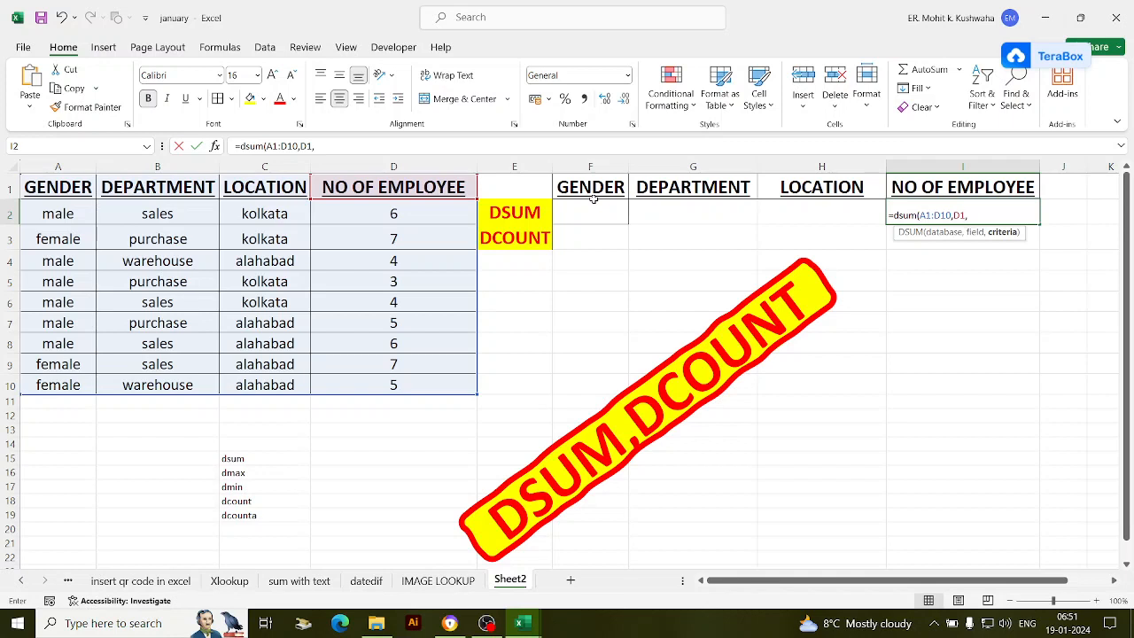
{"action": "left_click_drag", "start_coordinate": [600, 183], "coordinate": [601, 211]}
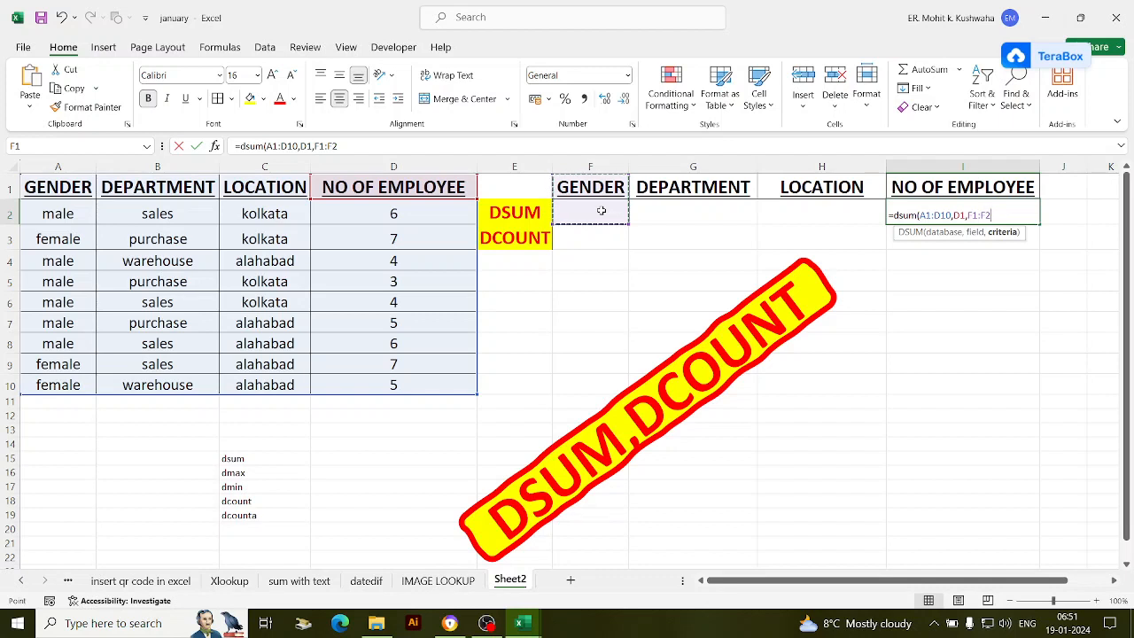
{"action": "type", "text": ")"}
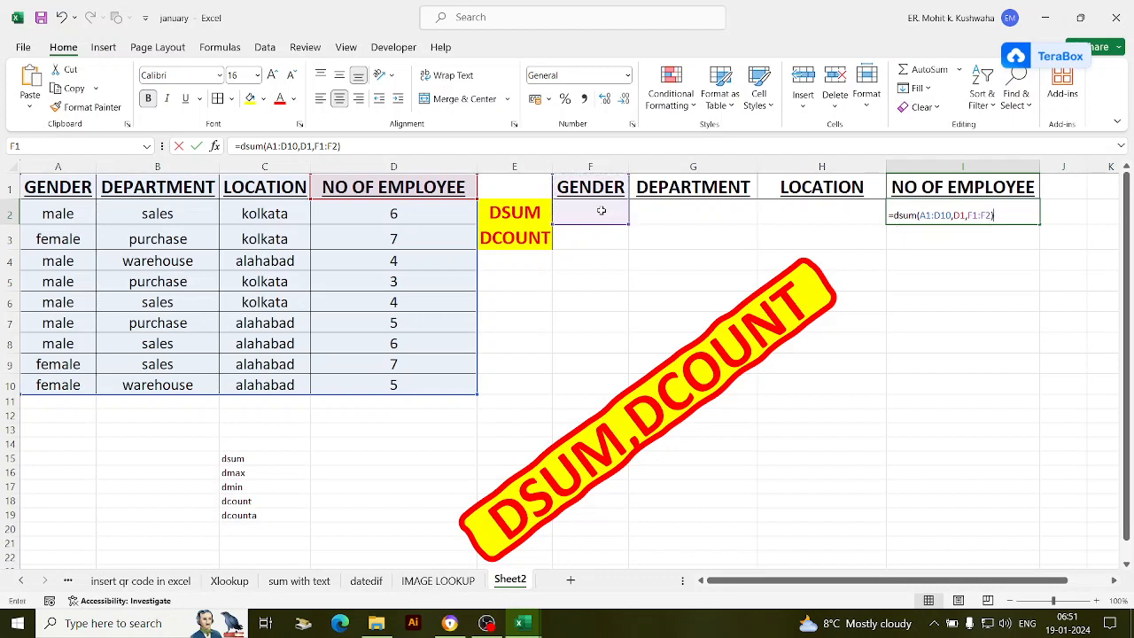
{"action": "key", "text": "Return"}
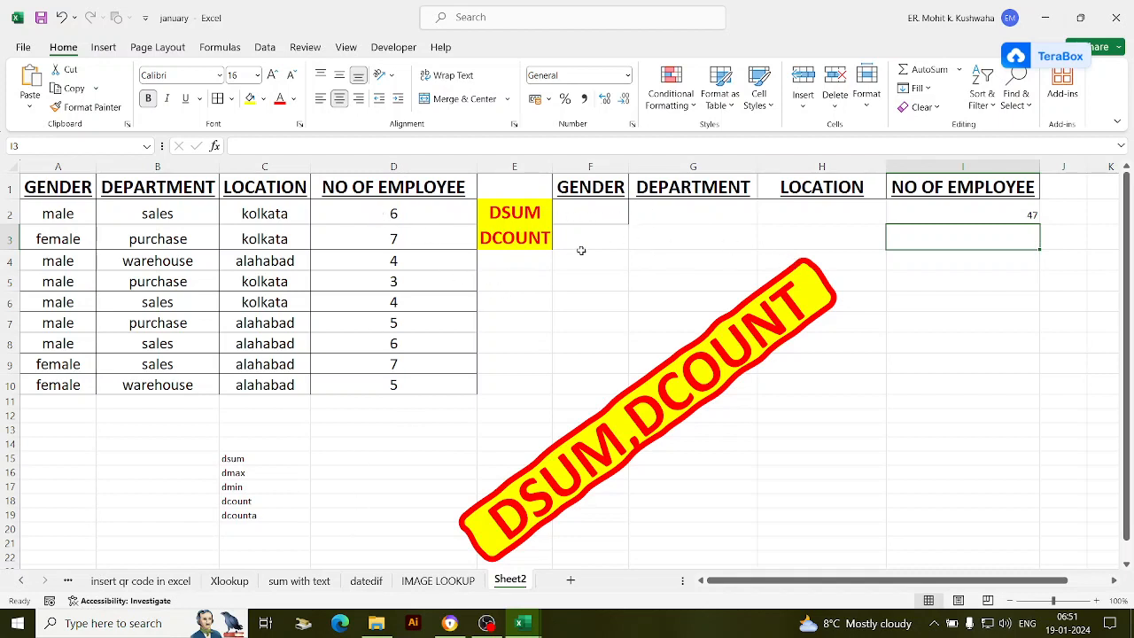
Set the gender criterion in F2 to male
{"action": "left_click", "coordinate": [604, 209]}
{"action": "type", "text": "ma"}
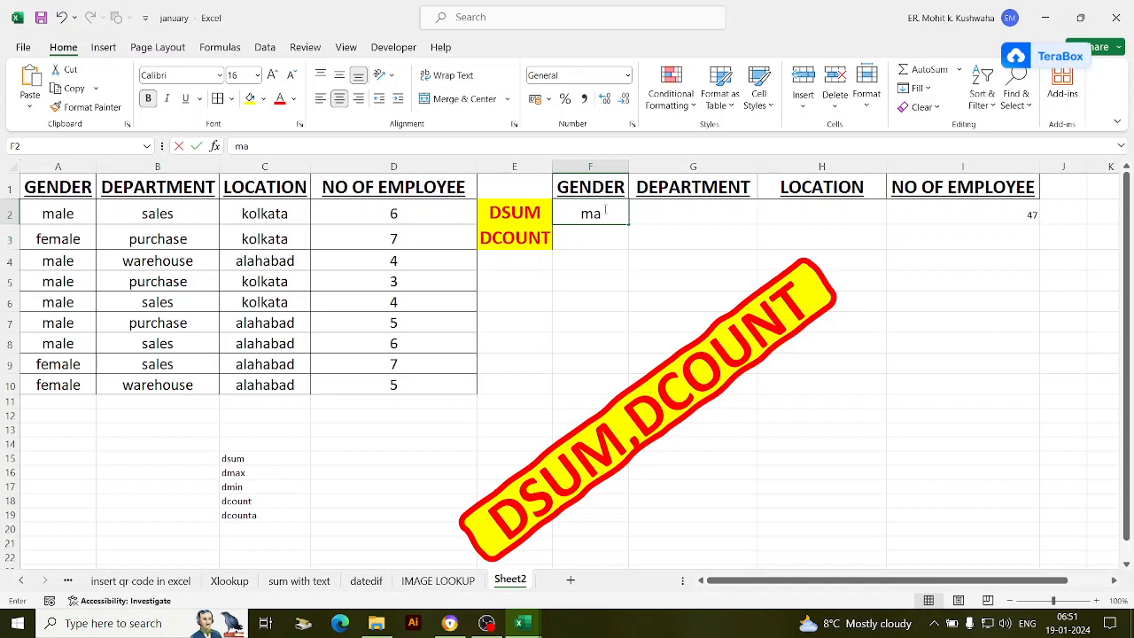
{"action": "type", "text": "le"}
{"action": "key", "text": "Return"}
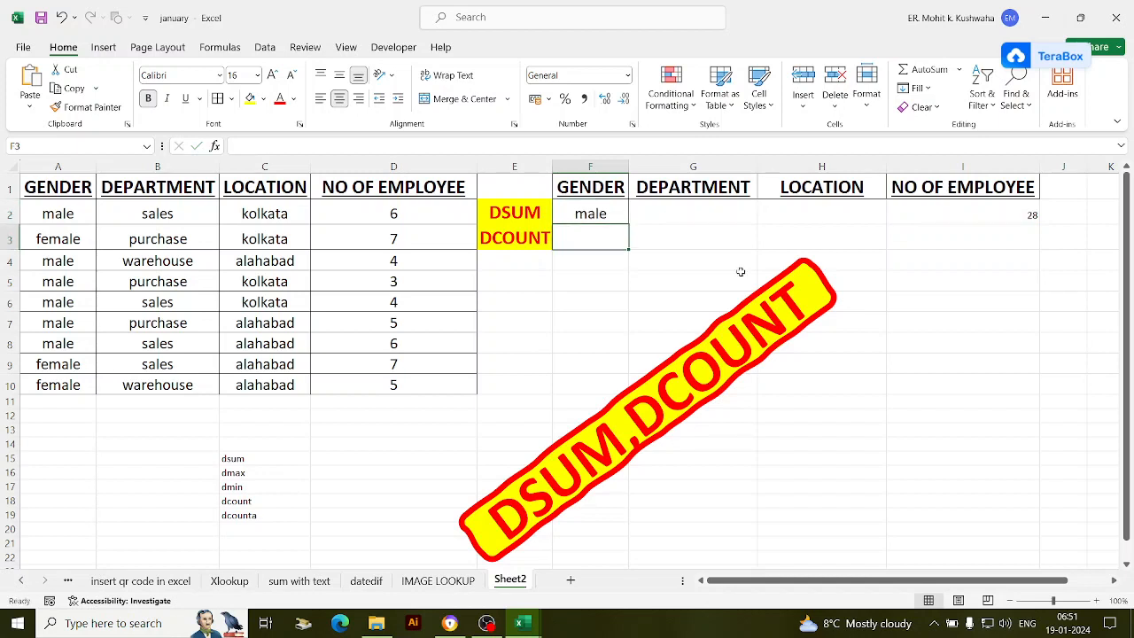
Change the gender criterion in F2 to female and select the DSUM result in I2
{"action": "double_click", "coordinate": [570, 216]}
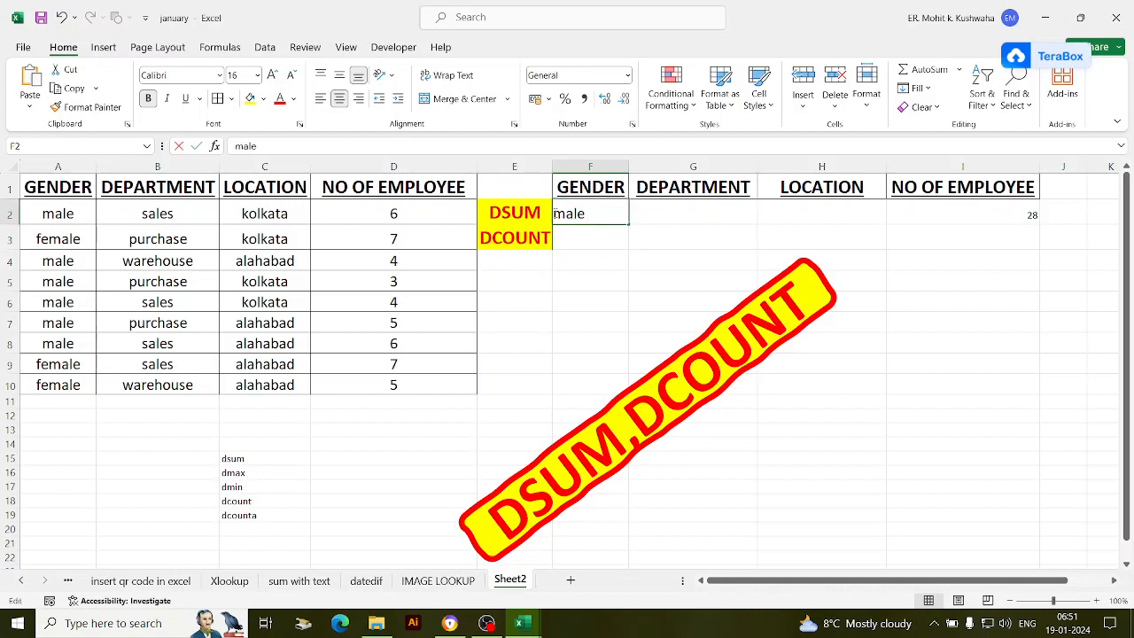
{"action": "type", "text": "fe"}
{"action": "key", "text": "Return"}
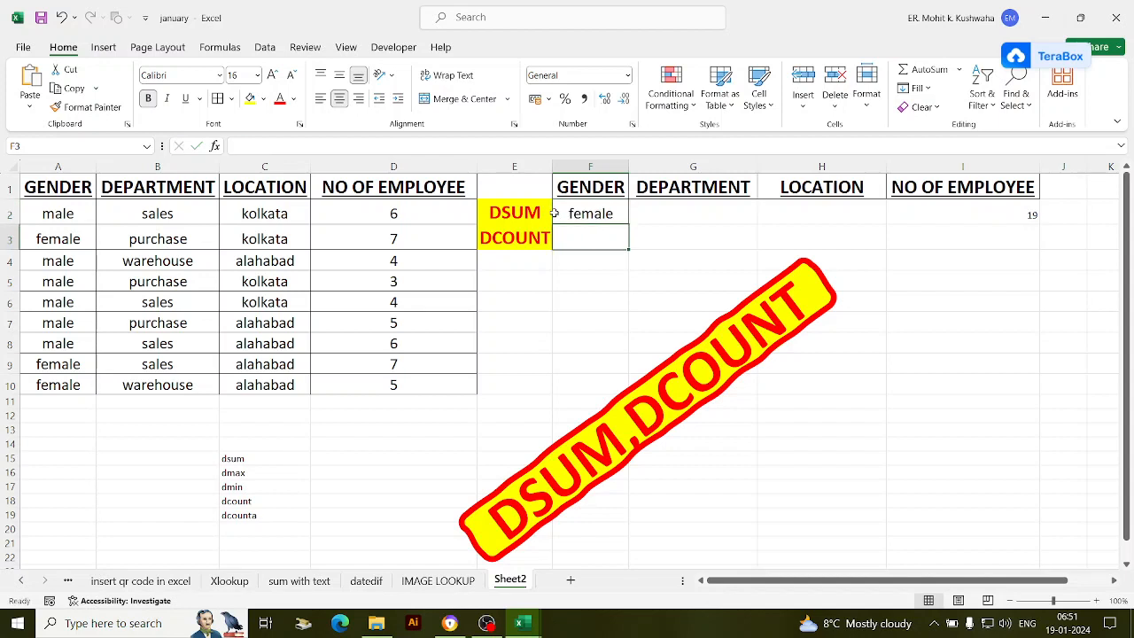
{"action": "left_click", "coordinate": [957, 207]}
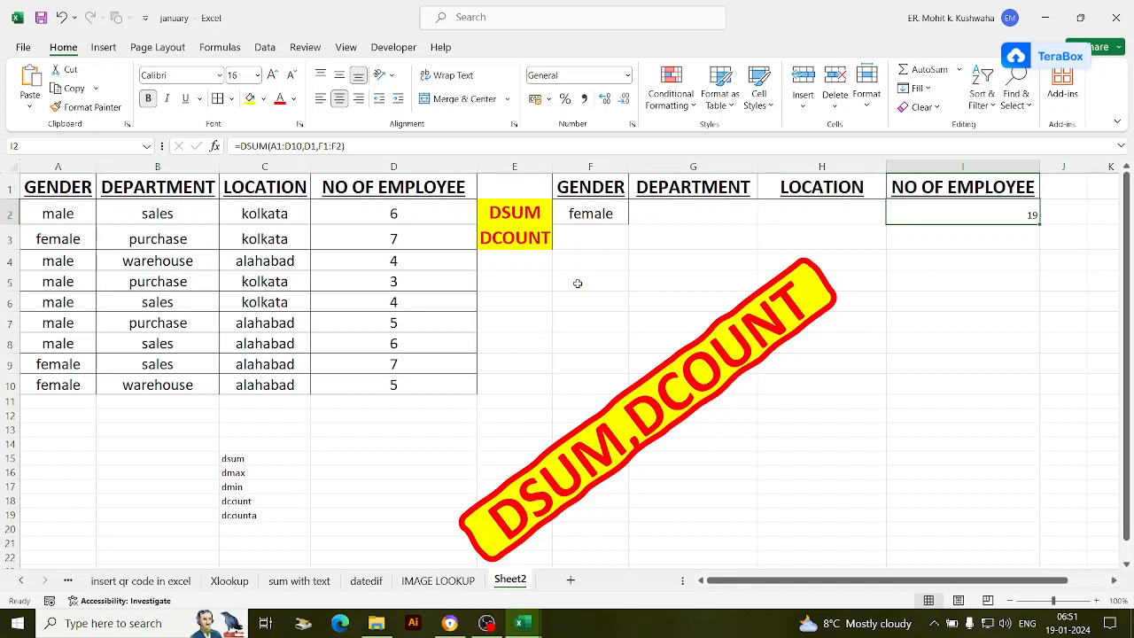
Extend the criteria range of the DSUM formula in I2 to F1:H2, giving =DSUM(A1:D10,D1,F1:H2)
{"action": "left_click", "coordinate": [680, 210]}
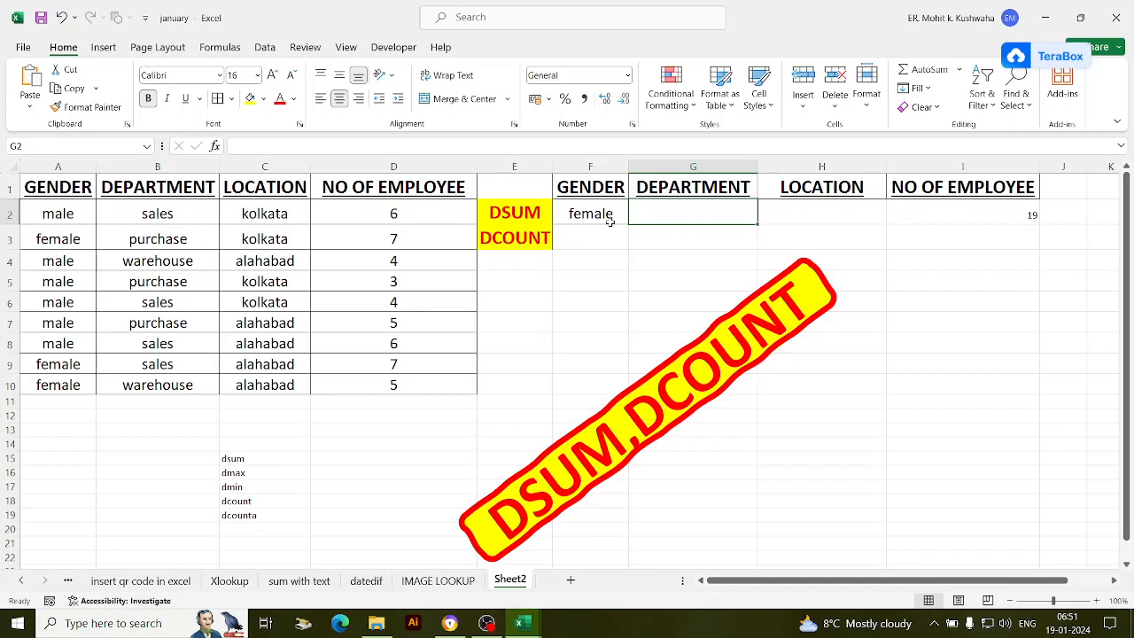
{"action": "double_click", "coordinate": [957, 208]}
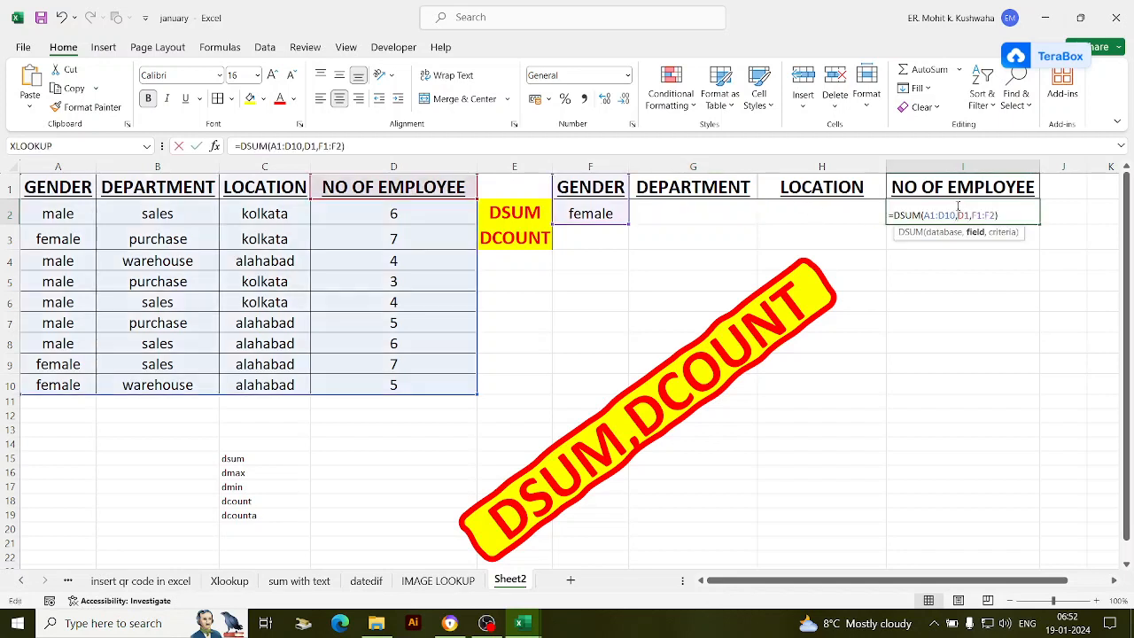
{"action": "left_click", "coordinate": [1011, 217]}
{"action": "key", "text": "BackSpace"}
{"action": "key", "text": "BackSpace"}
{"action": "key", "text": "BackSpace"}
{"action": "key", "text": "BackSpace"}
{"action": "key", "text": "BackSpace"}
{"action": "key", "text": "BackSpace"}
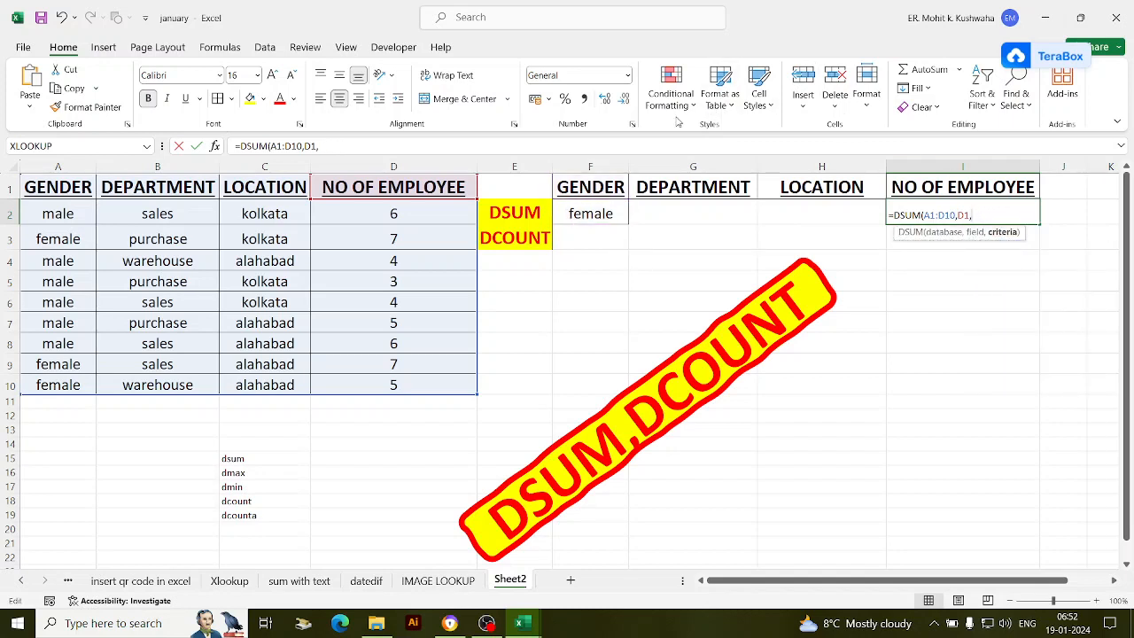
{"action": "left_click_drag", "start_coordinate": [586, 182], "coordinate": [772, 206]}
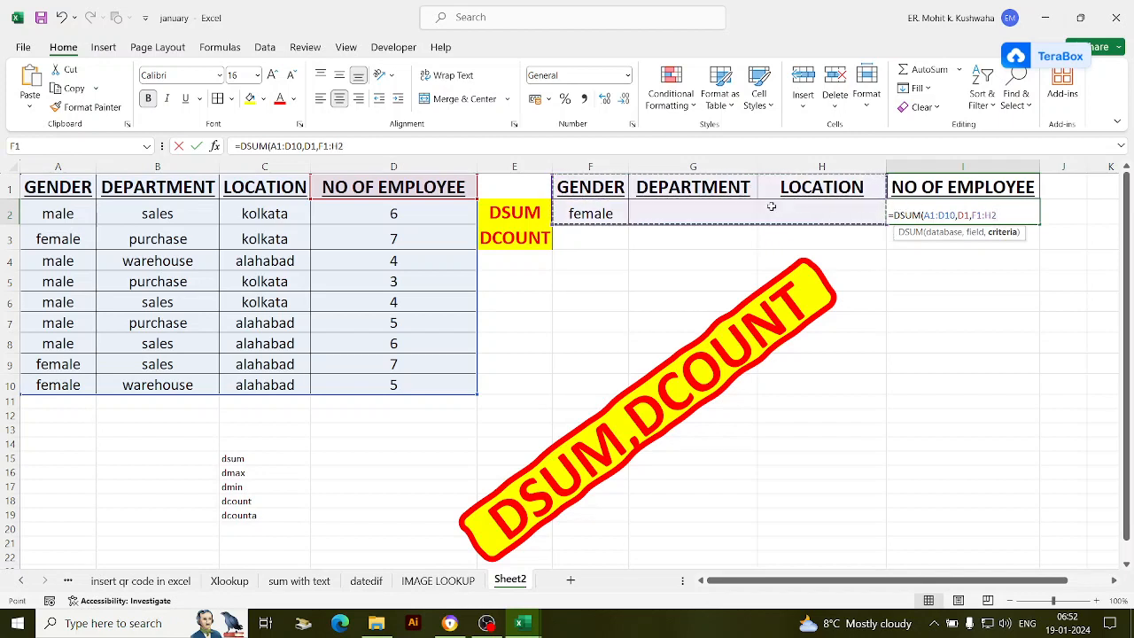
{"action": "type", "text": ")"}
{"action": "key", "text": "Return"}
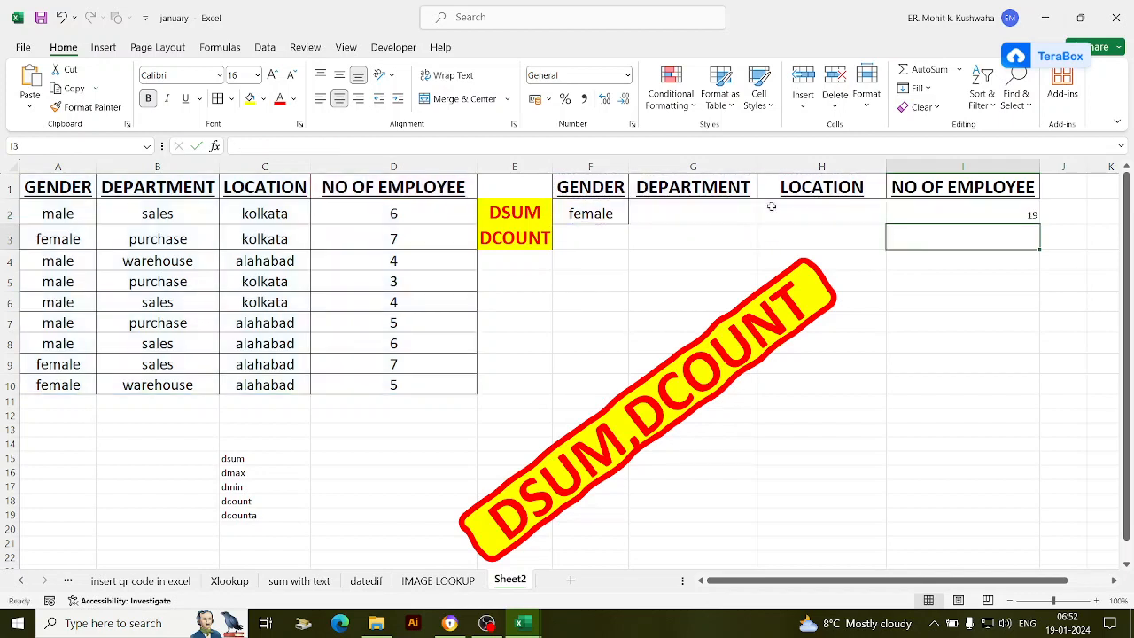
Copy the department purchase from B3 into G2 as the DEPARTMENT criterion
{"action": "left_click", "coordinate": [685, 216]}
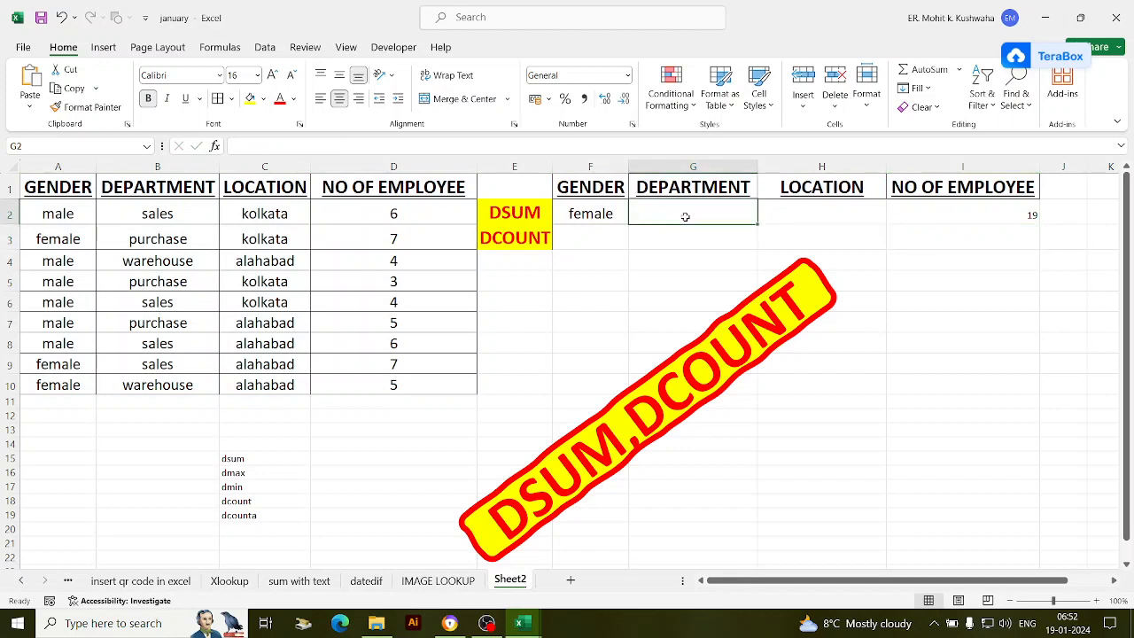
{"action": "left_click", "coordinate": [160, 237]}
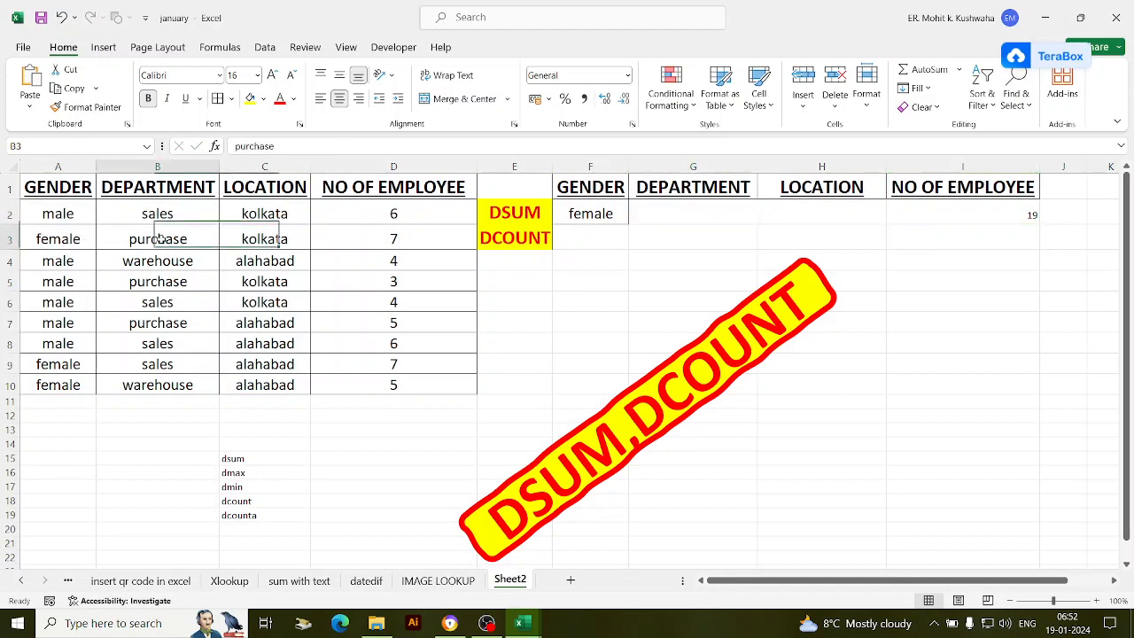
{"action": "key", "text": "ctrl+c"}
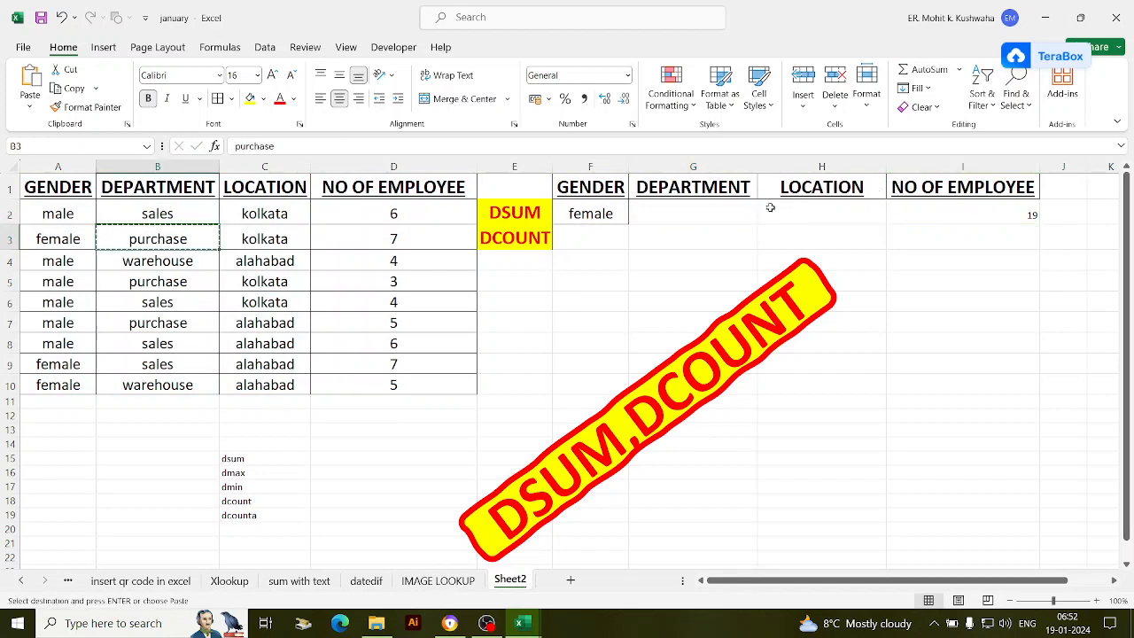
{"action": "left_click", "coordinate": [720, 218]}
{"action": "key", "text": "ctrl+v"}
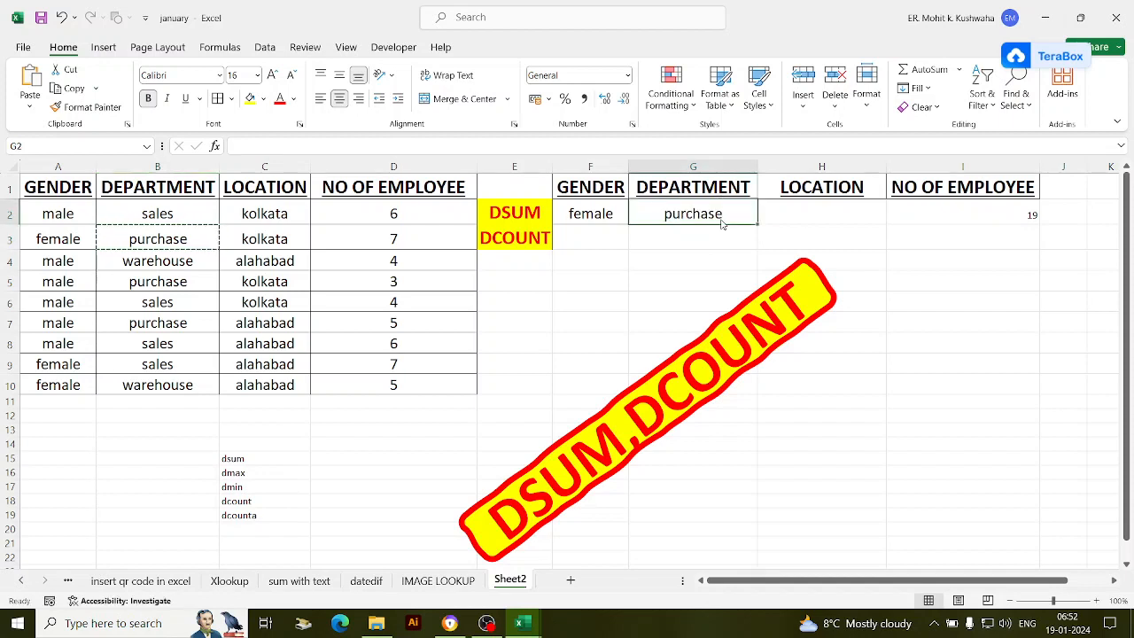
Copy the location kolkata from C3 into H2 as the LOCATION criterion
{"action": "left_click", "coordinate": [829, 209]}
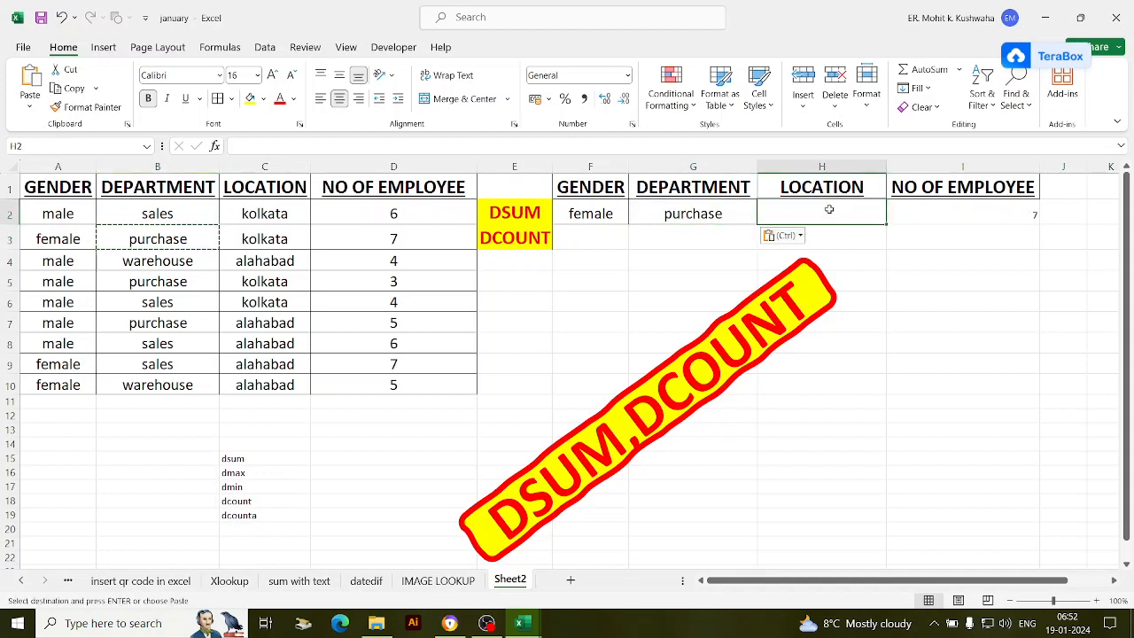
{"action": "left_click", "coordinate": [282, 240]}
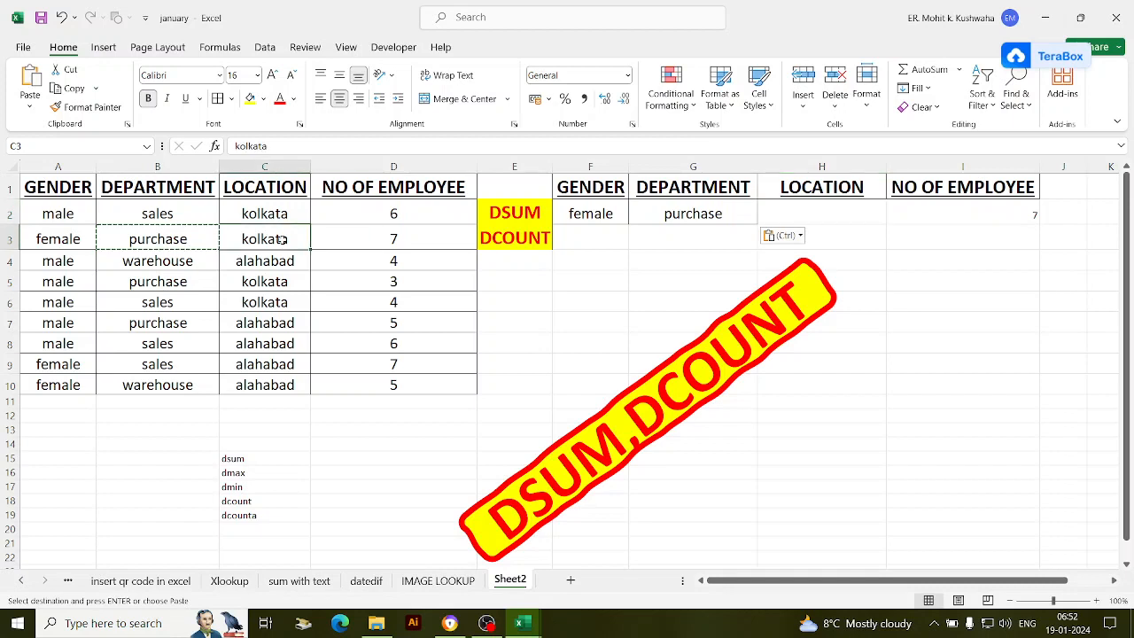
{"action": "key", "text": "ctrl+c"}
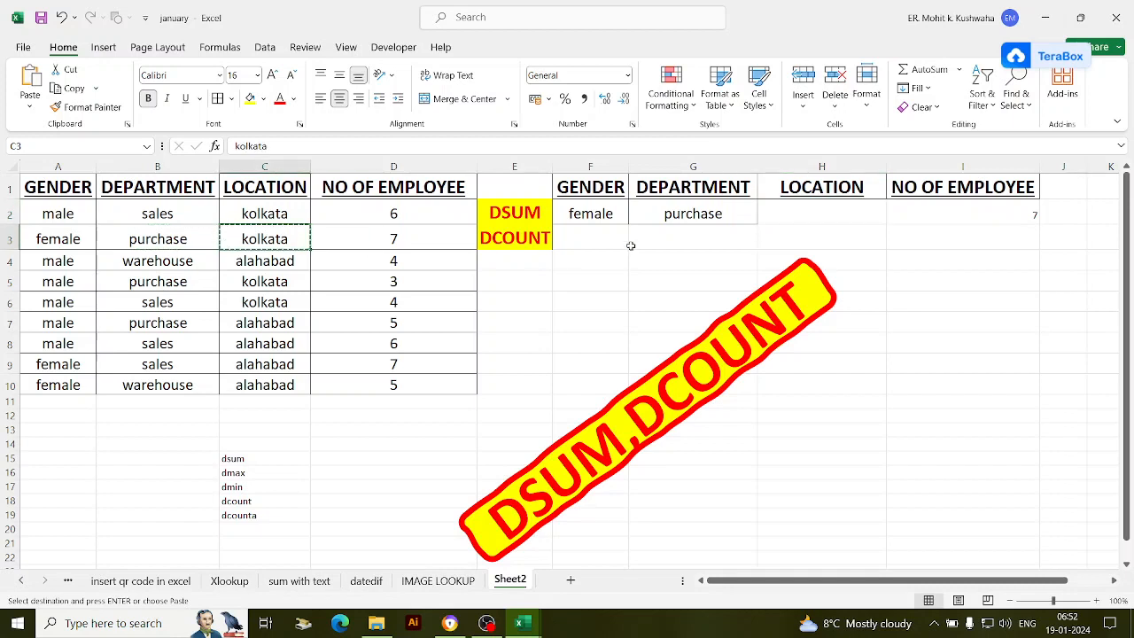
{"action": "left_click", "coordinate": [801, 209]}
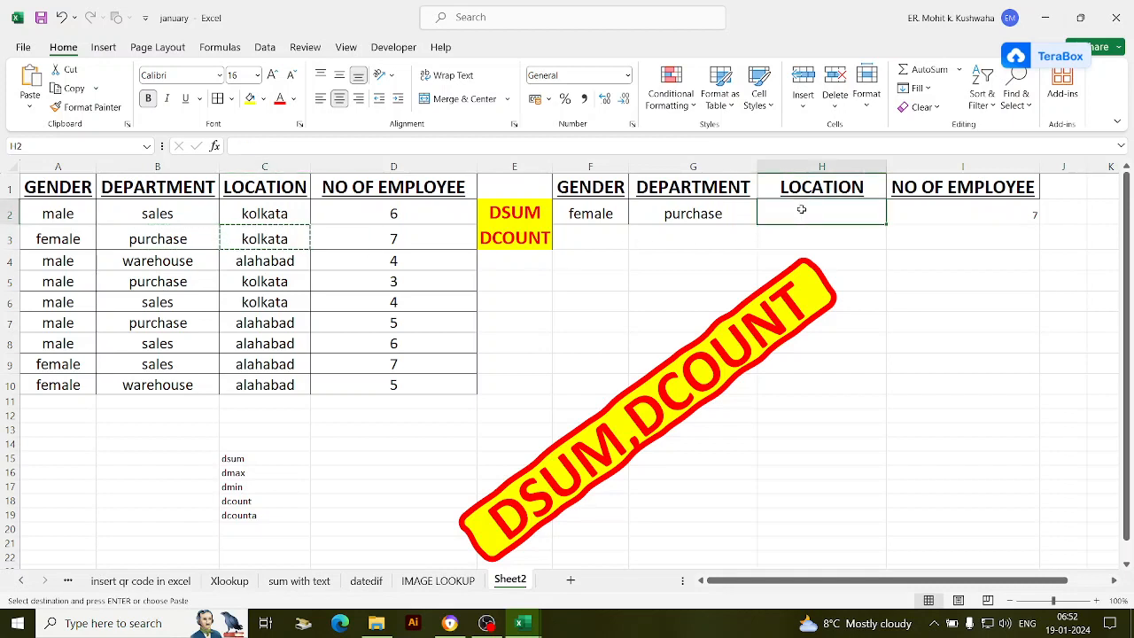
{"action": "key", "text": "ctrl+v"}
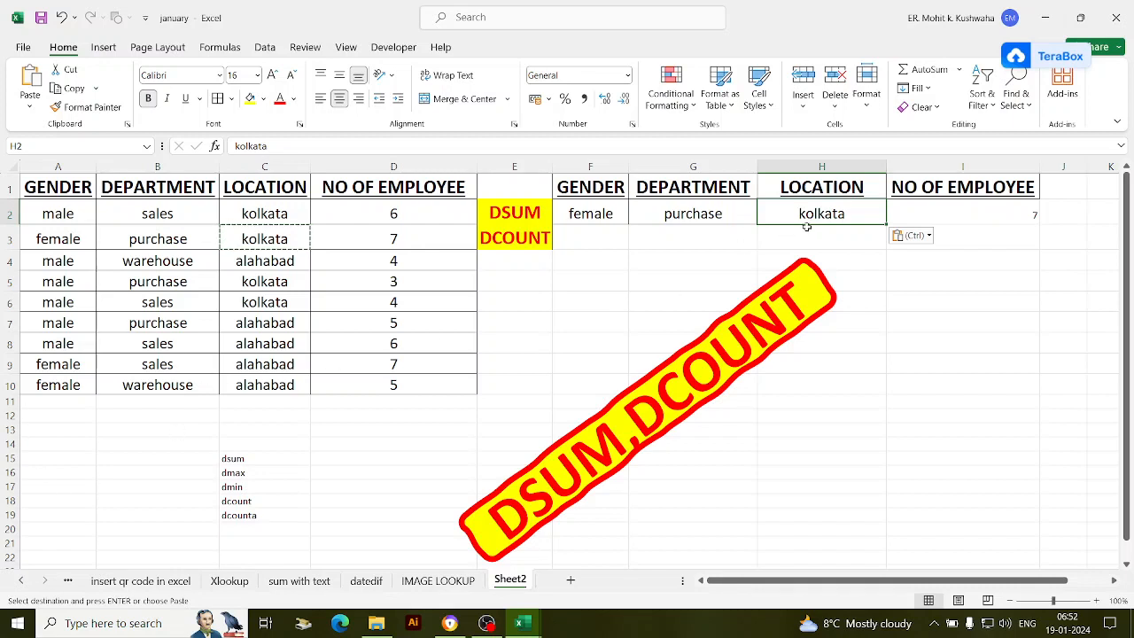
Set the NO OF EMPLOYEE value in D9, the female sales record for alahabad, to 3
{"action": "left_click", "coordinate": [271, 365]}
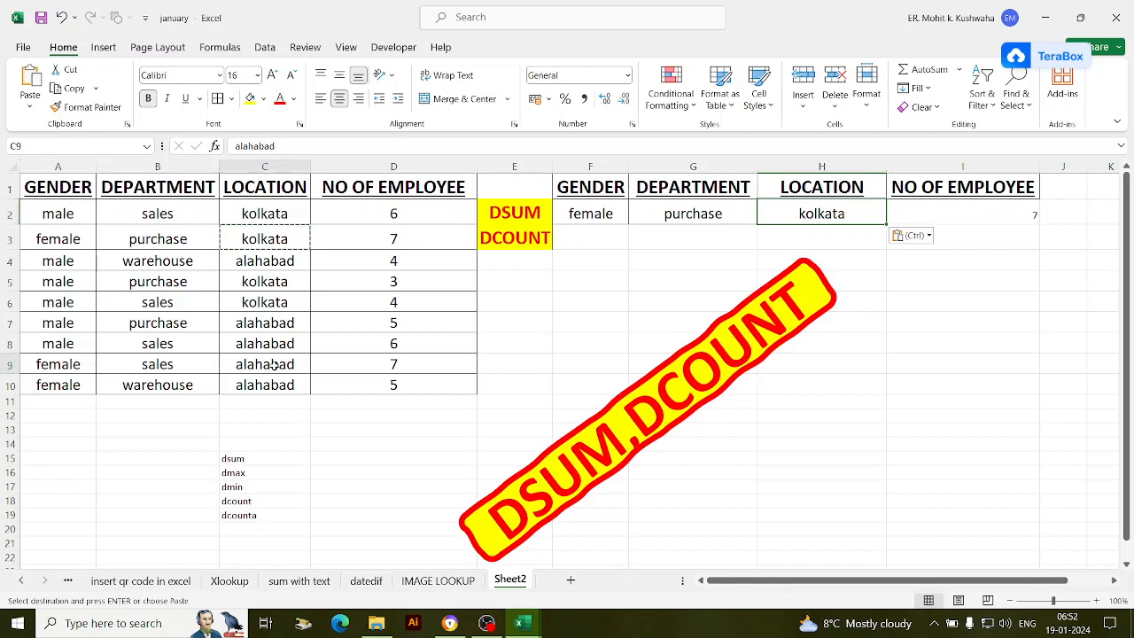
{"action": "left_click", "coordinate": [403, 364]}
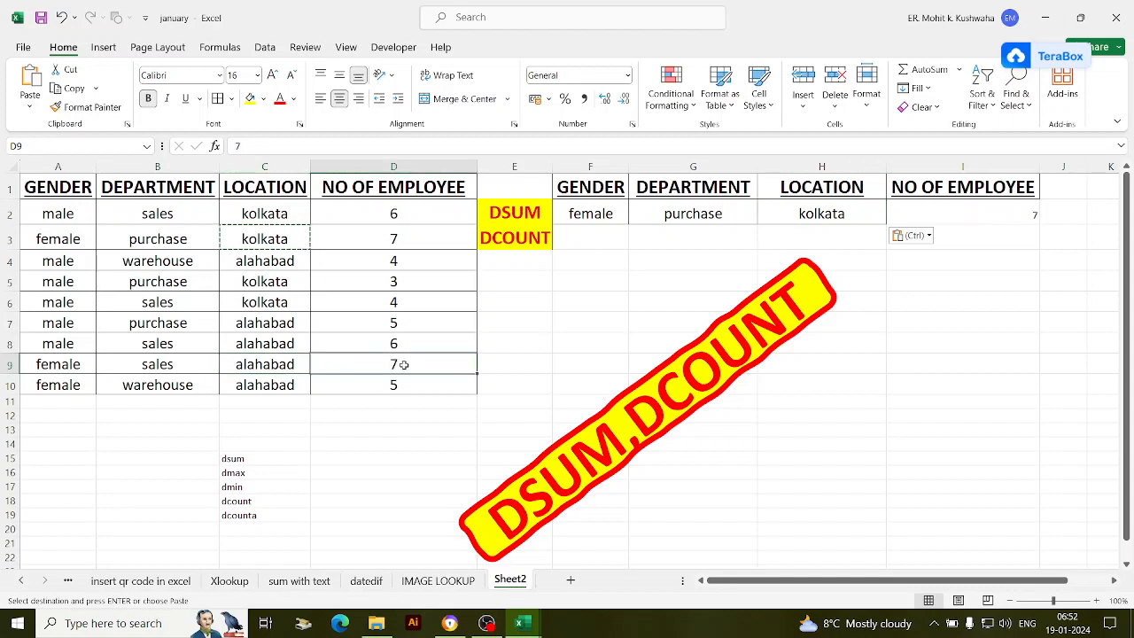
{"action": "type", "text": "3"}
{"action": "key", "text": "Return"}
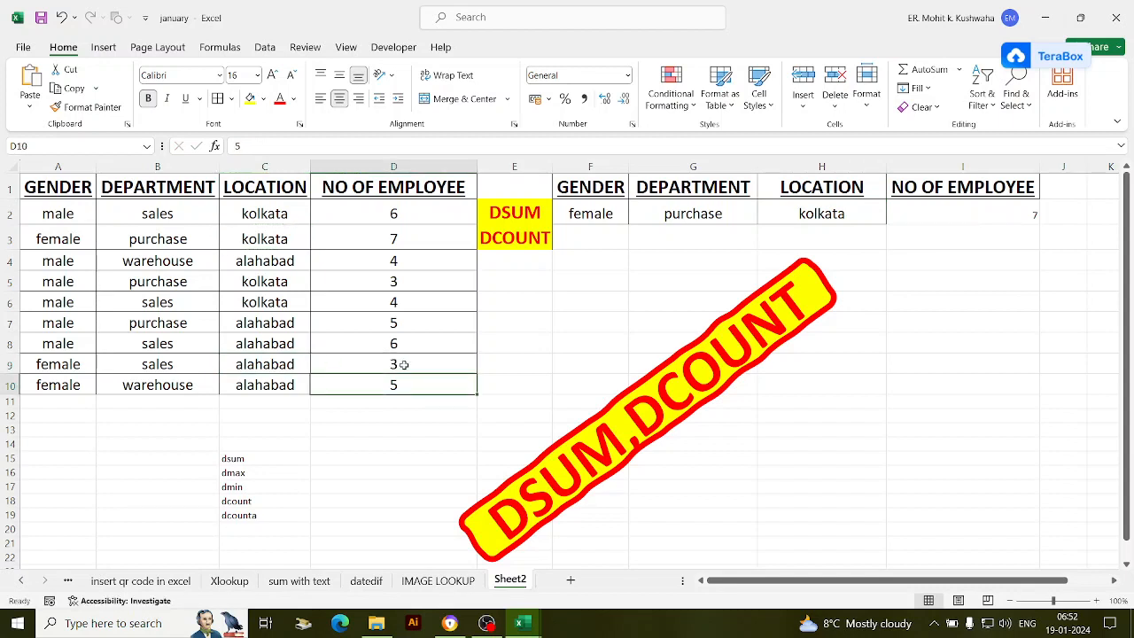
Replace the LOCATION criterion in H2 with alahabad, copied from C9
{"action": "left_click", "coordinate": [269, 361]}
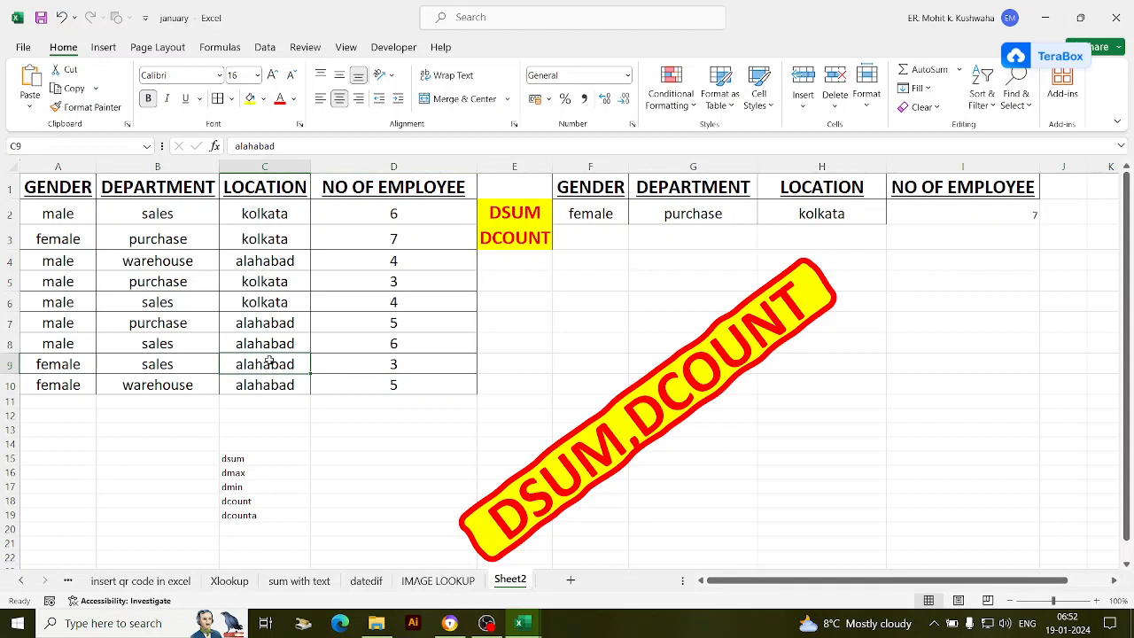
{"action": "key", "text": "ctrl+c"}
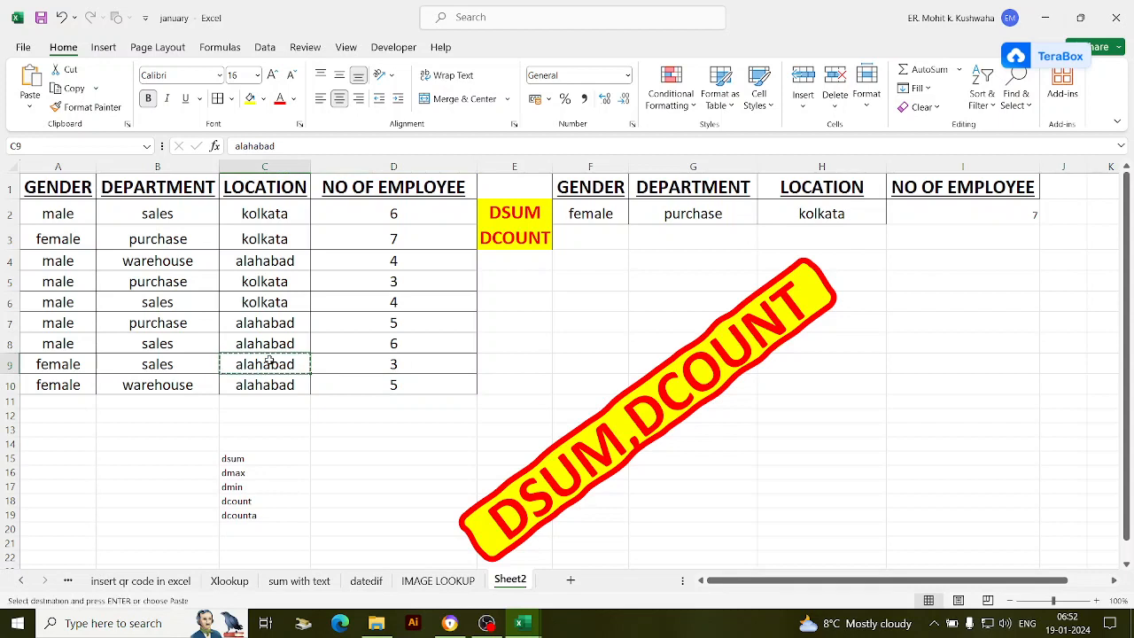
{"action": "left_click", "coordinate": [831, 218]}
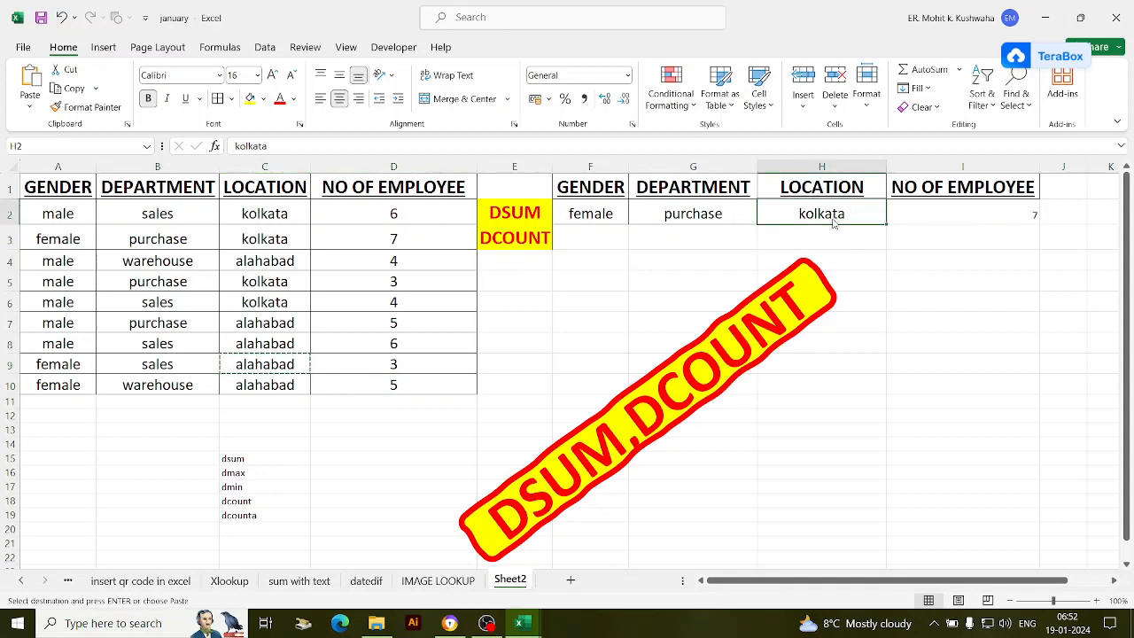
{"action": "key", "text": "ctrl+v"}
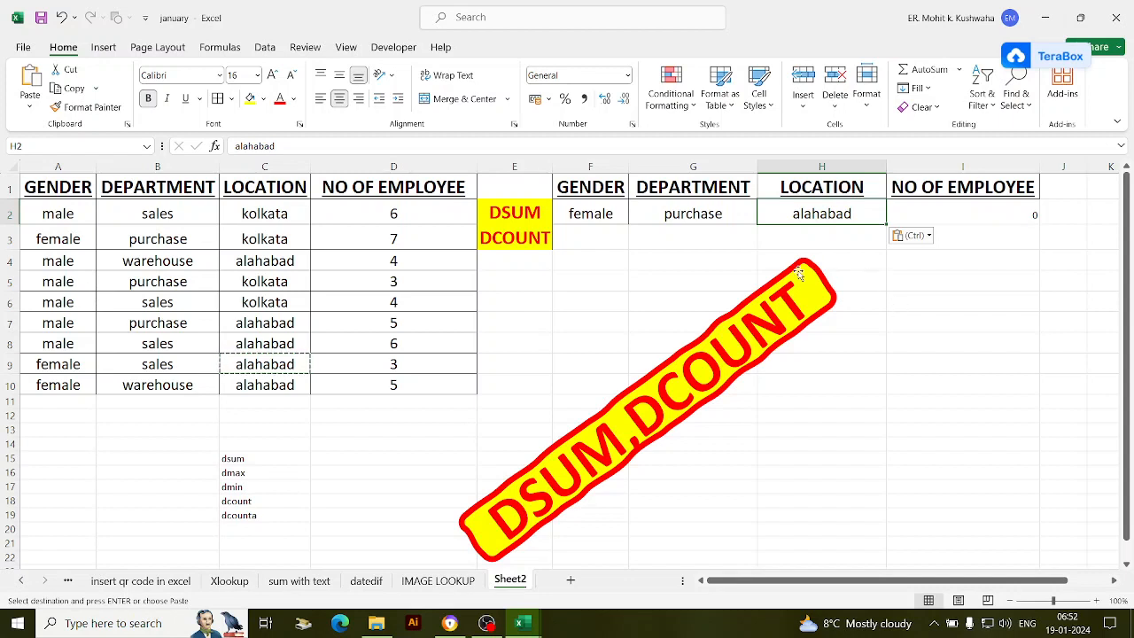
Replace the DEPARTMENT criterion in G2 with sales, copied from B9
{"action": "double_click", "coordinate": [336, 467]}
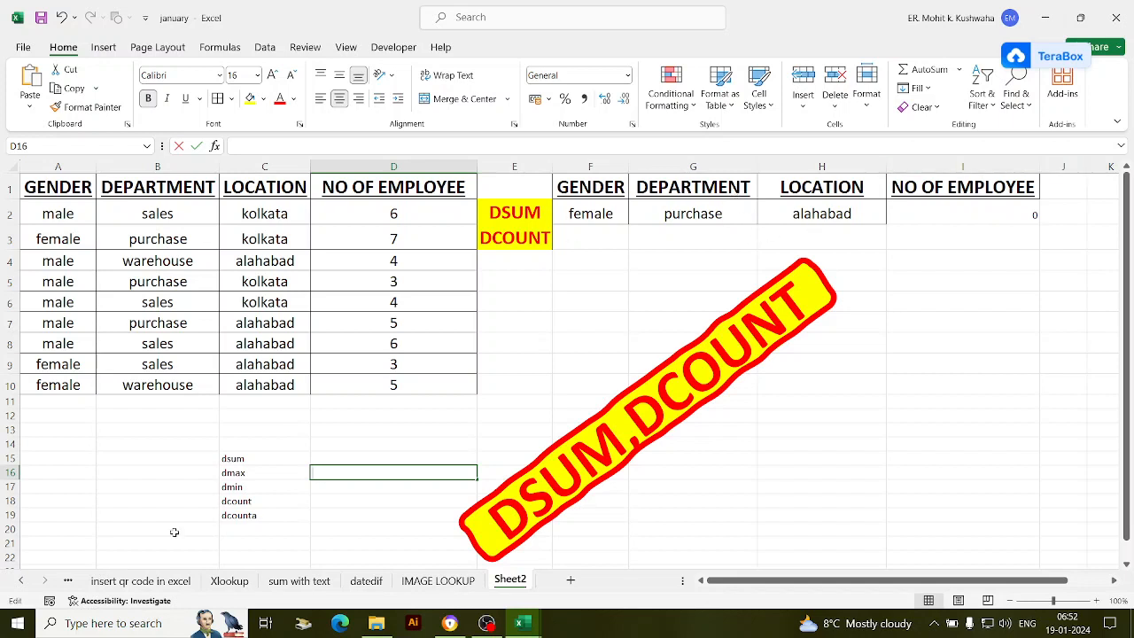
{"action": "left_click", "coordinate": [189, 363]}
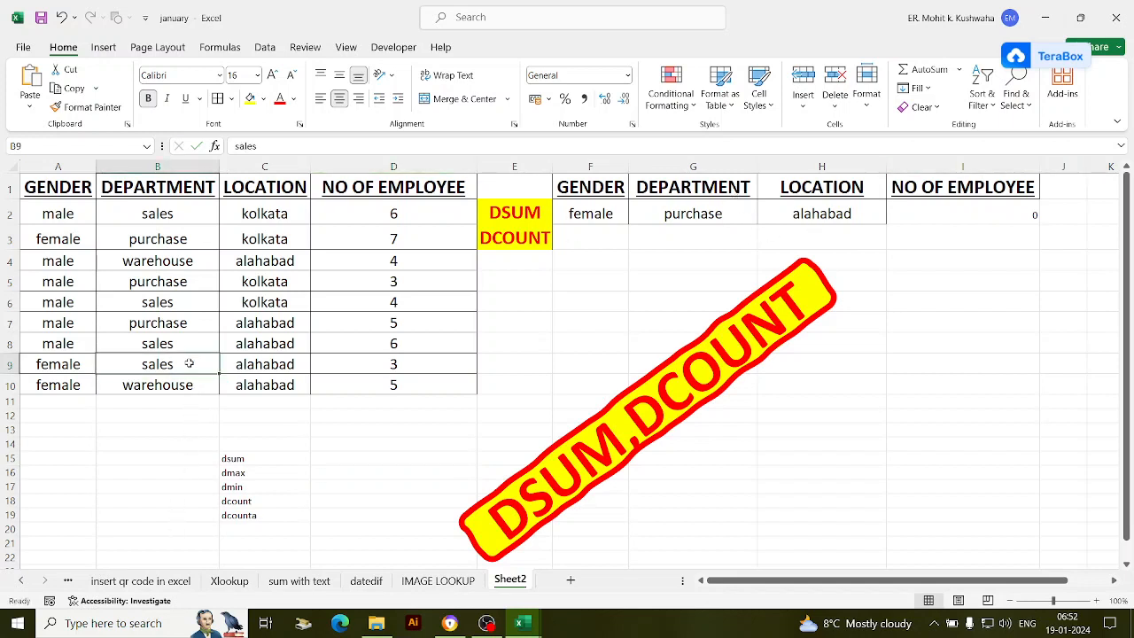
{"action": "key", "text": "ctrl+c"}
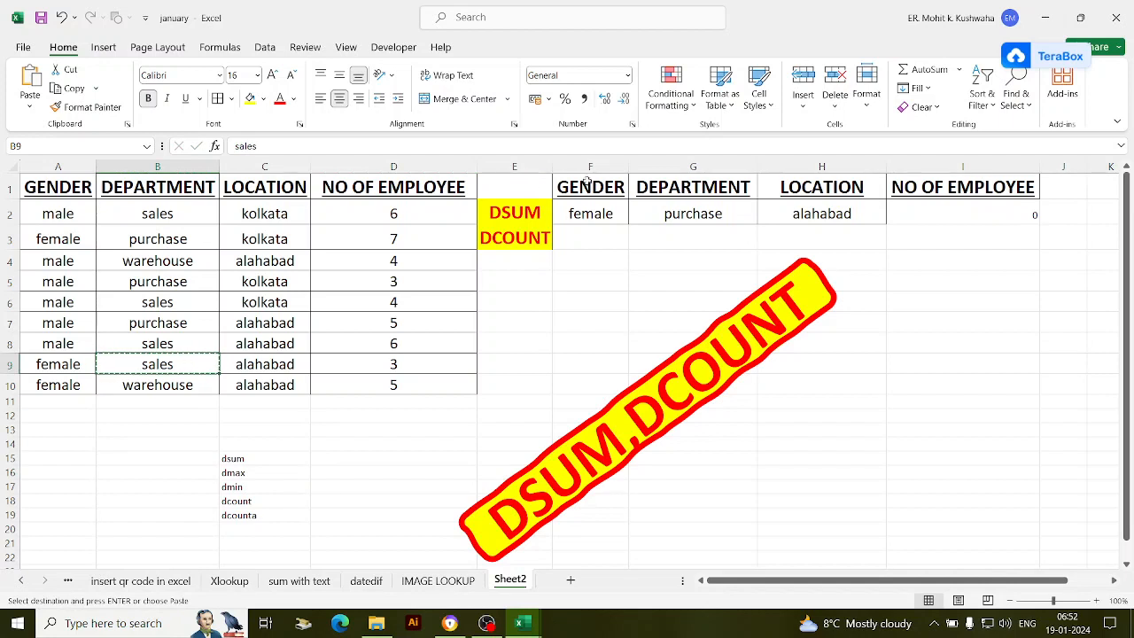
{"action": "left_click", "coordinate": [652, 216]}
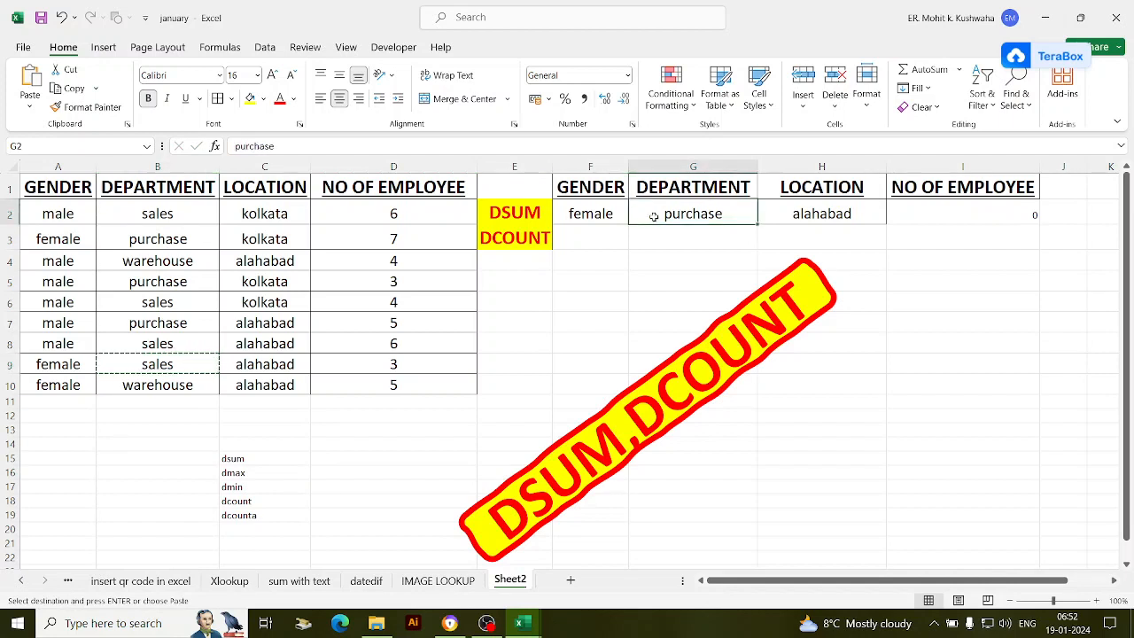
{"action": "key", "text": "ctrl+v"}
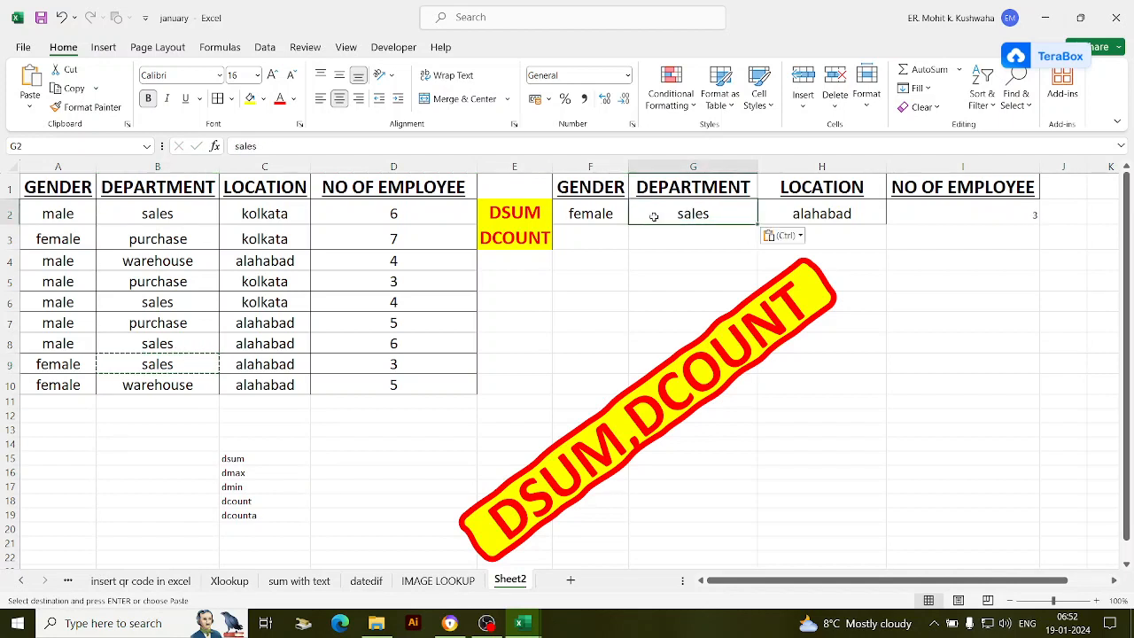
{"action": "left_click", "coordinate": [1026, 251]}
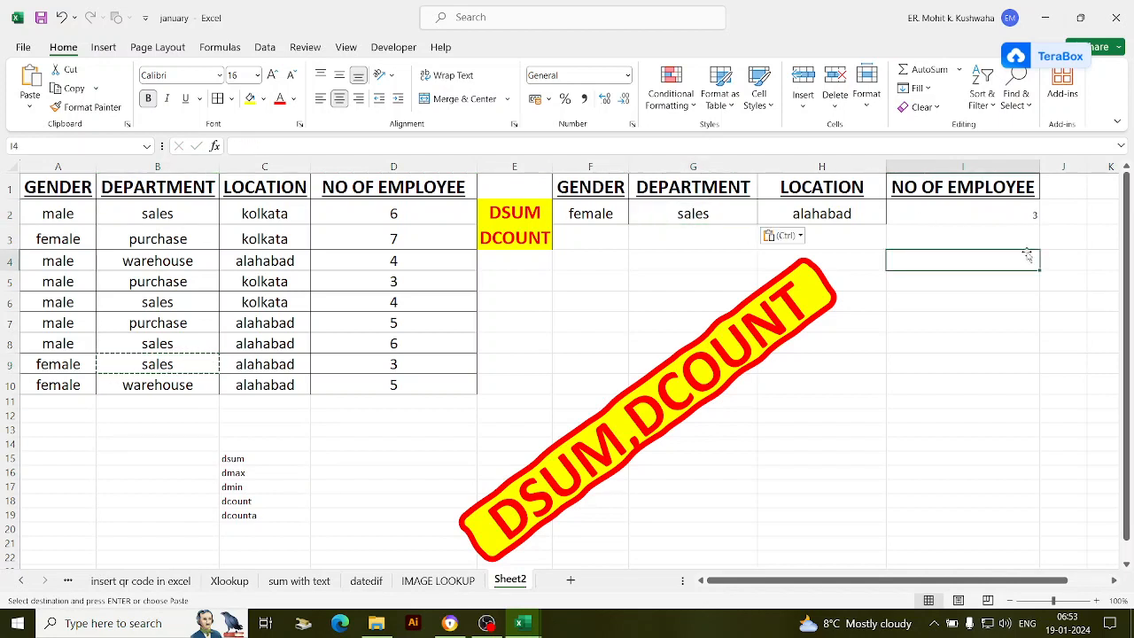
Start a DCOUNTA formula in I3 with A1:D10 as the database and the header in I1 as the field
{"action": "double_click", "coordinate": [591, 243]}
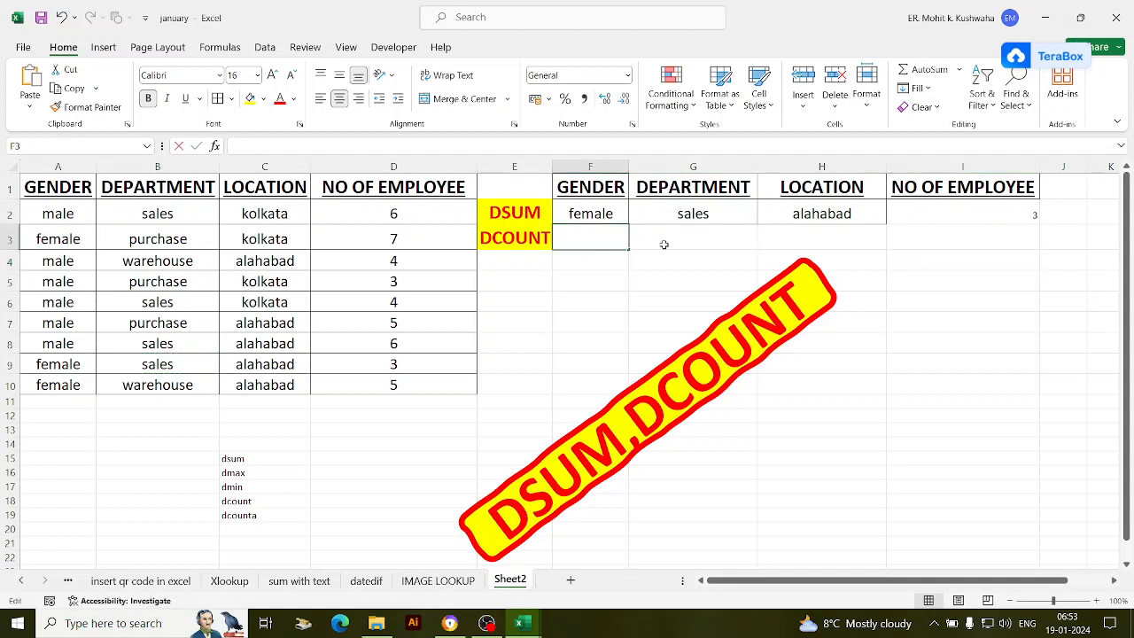
{"action": "left_click", "coordinate": [937, 242]}
{"action": "type", "text": "=d"}
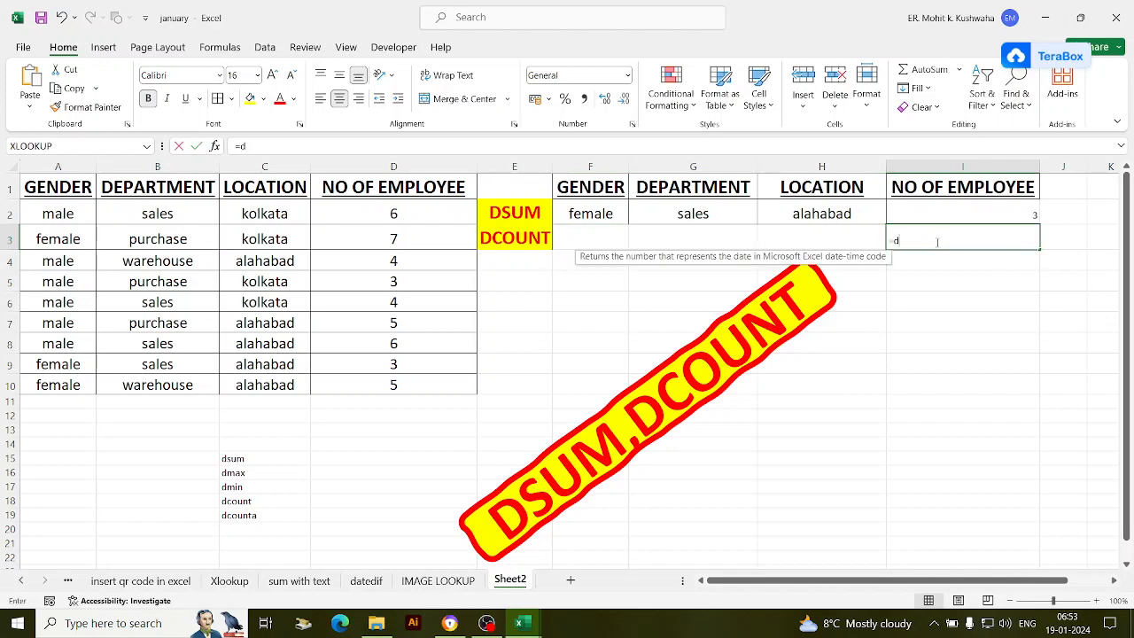
{"action": "type", "text": "count"}
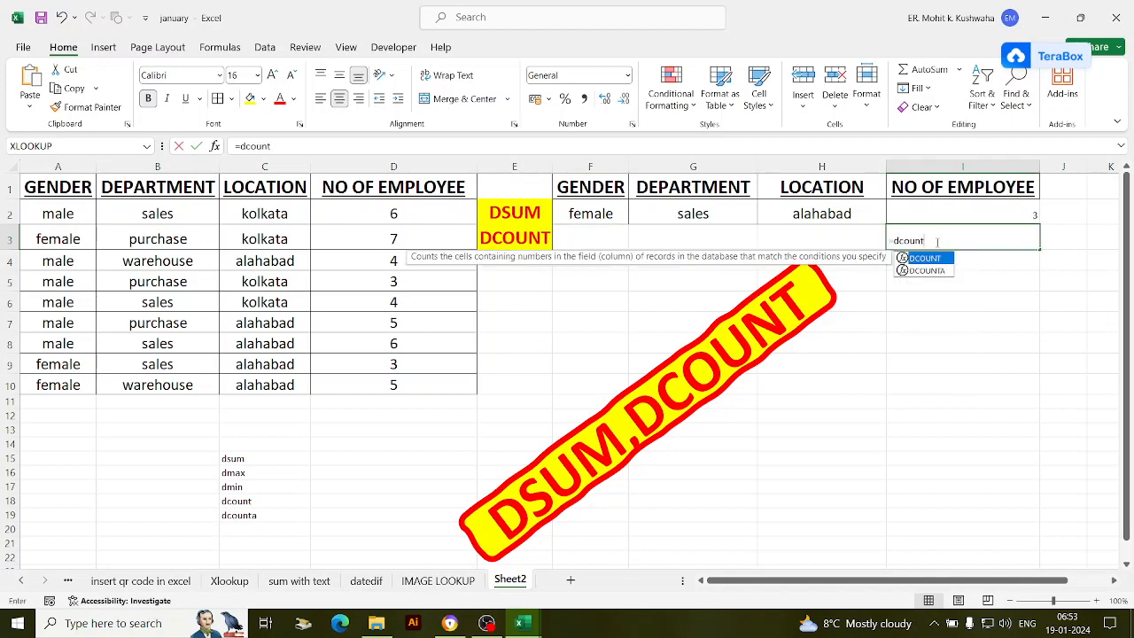
{"action": "type", "text": "("}
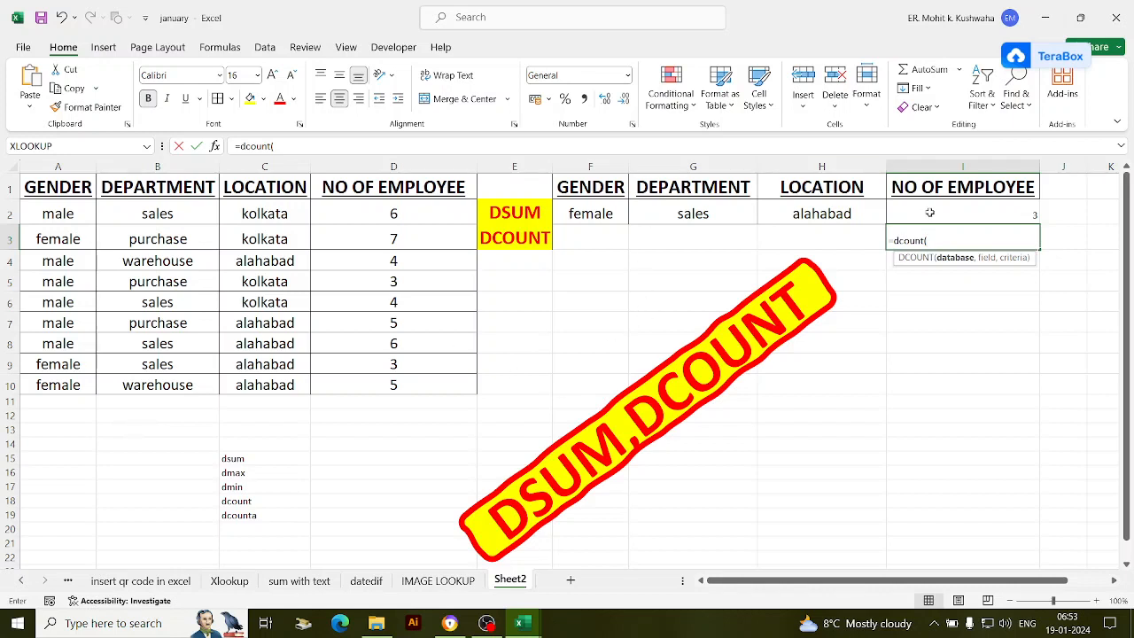
{"action": "key", "text": "BackSpace"}
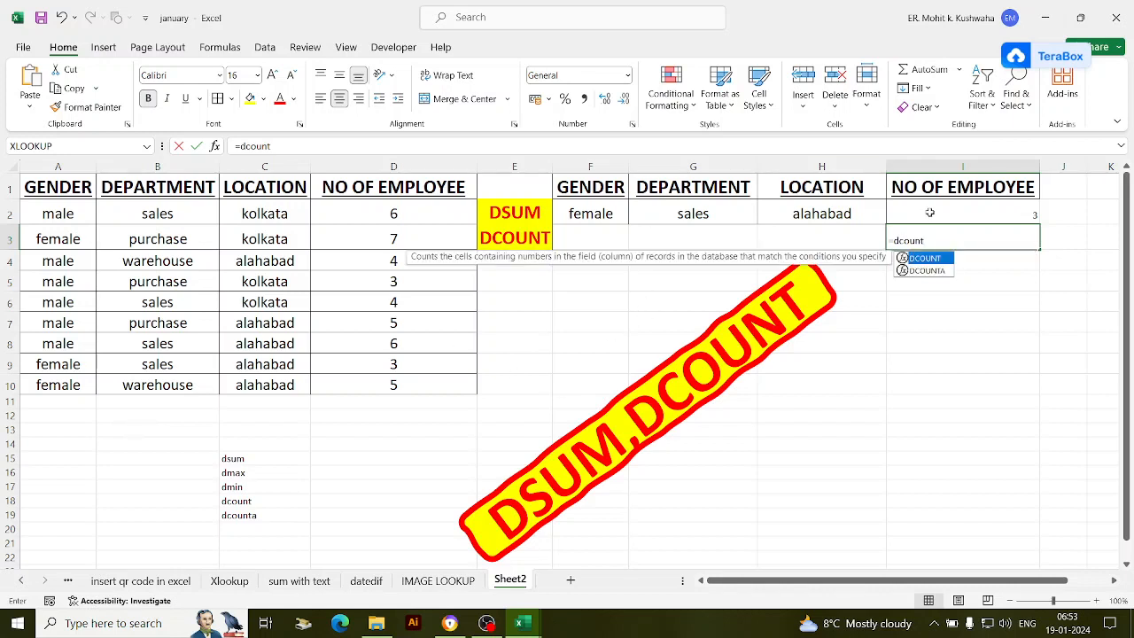
{"action": "type", "text": "a("}
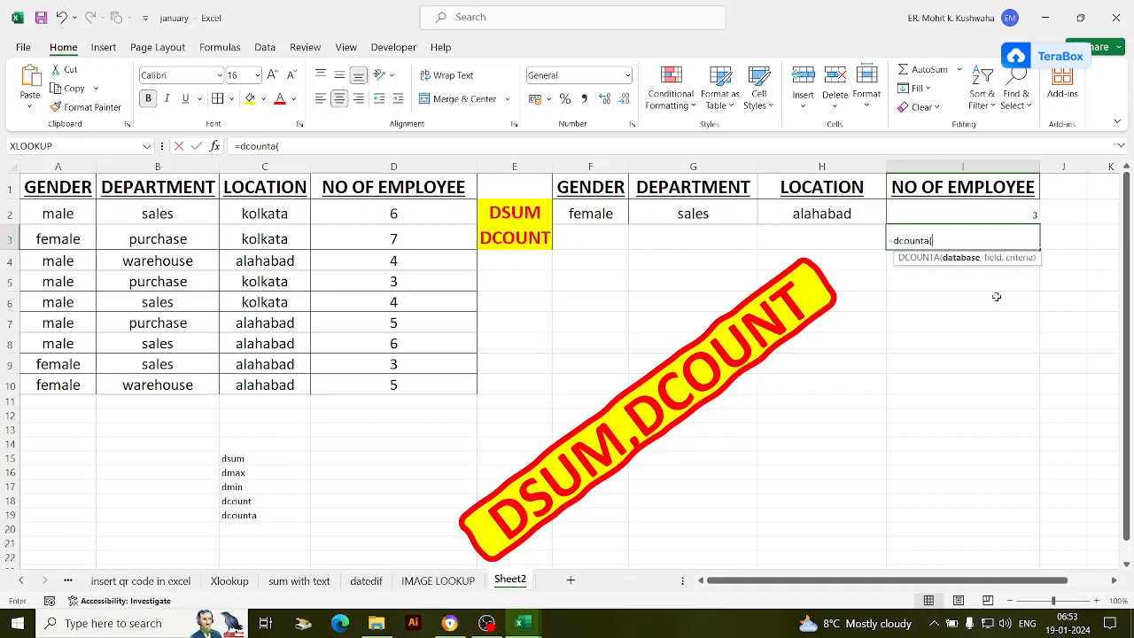
{"action": "left_click", "coordinate": [31, 187]}
{"action": "mouse_move", "coordinate": [31, 187]}
{"action": "left_mouse_down"}
{"action": "mouse_move", "coordinate": [473, 322]}
{"action": "mouse_move", "coordinate": [469, 385]}
{"action": "mouse_move", "coordinate": [417, 374]}
{"action": "left_mouse_up"}
{"action": "type", "text": ","}
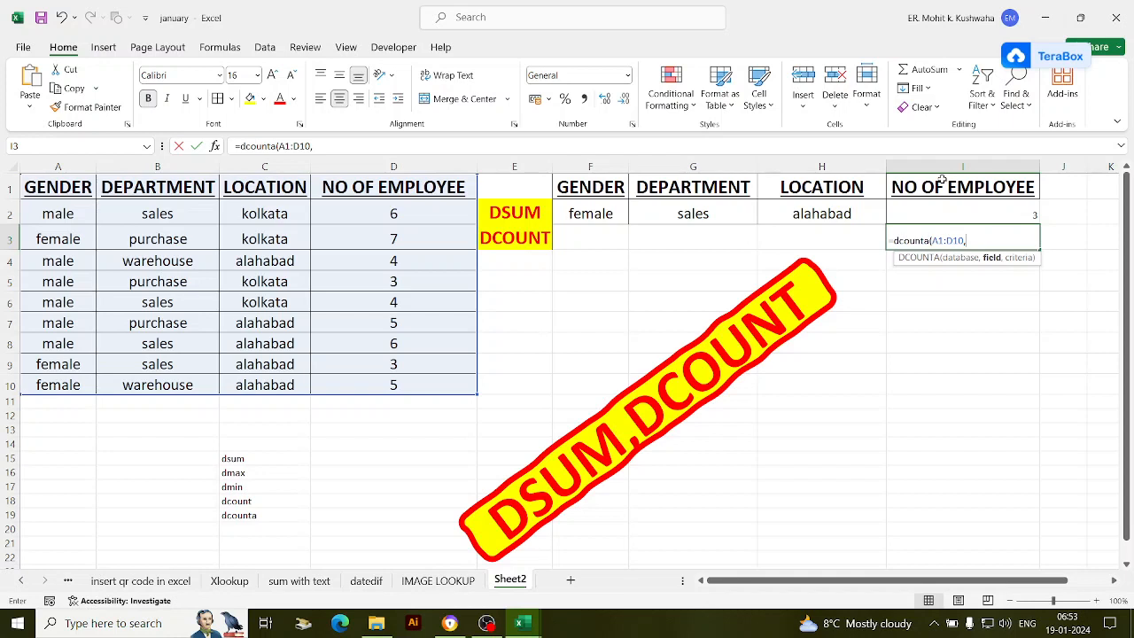
{"action": "left_click", "coordinate": [942, 179]}
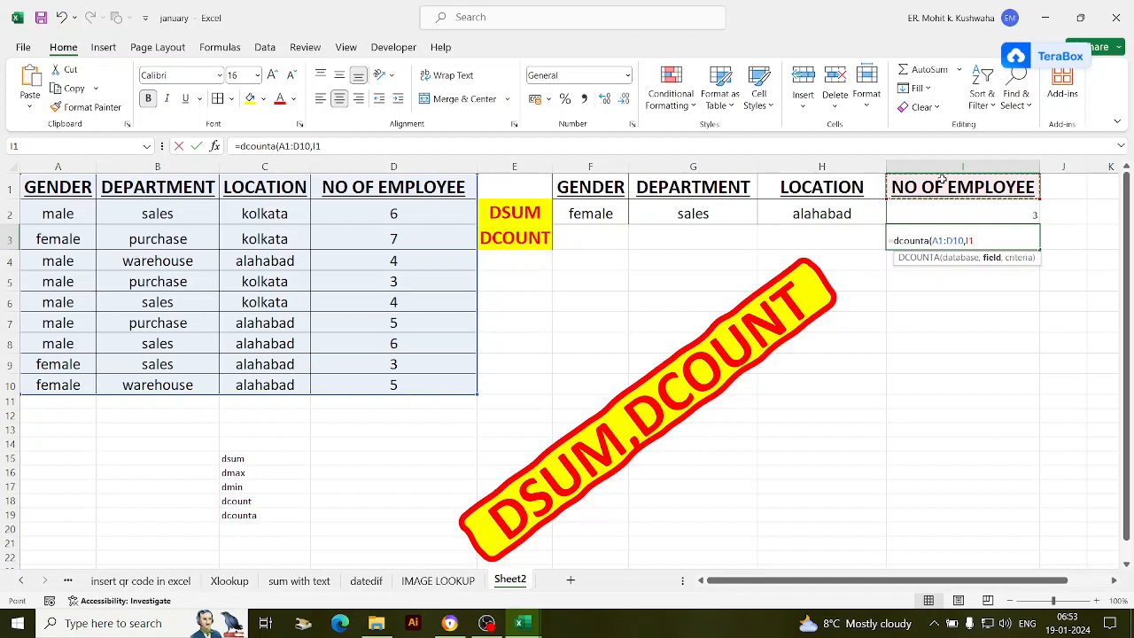
{"action": "type", "text": ","}
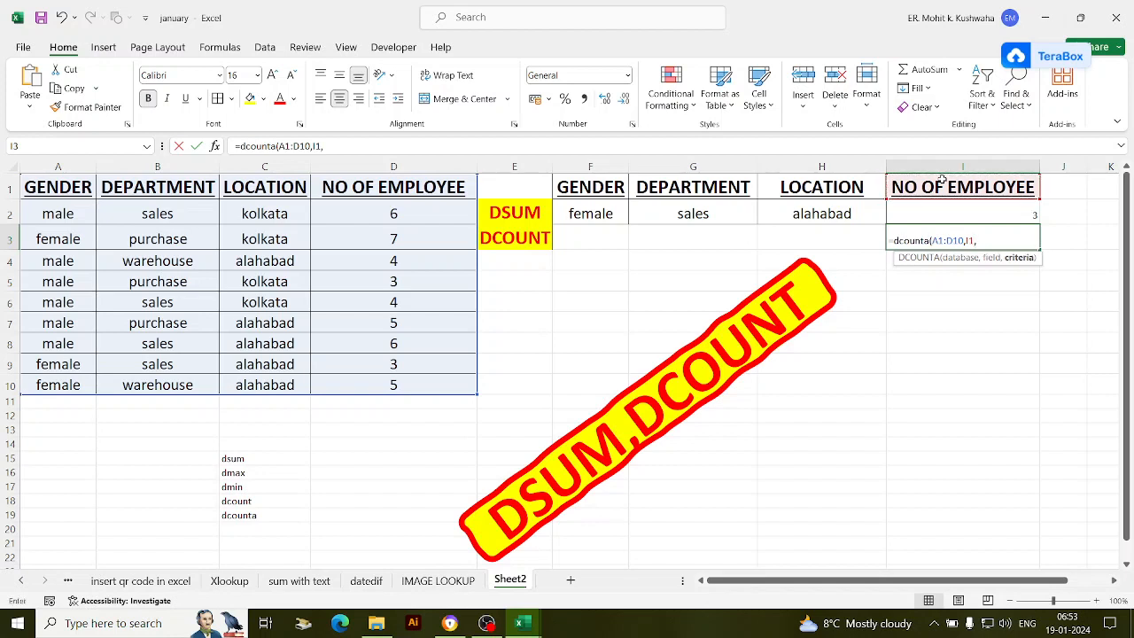
Change the function in the unfinished I3 formula to DCOUNT
{"action": "left_click", "coordinate": [930, 240]}
{"action": "key", "text": "BackSpace"}
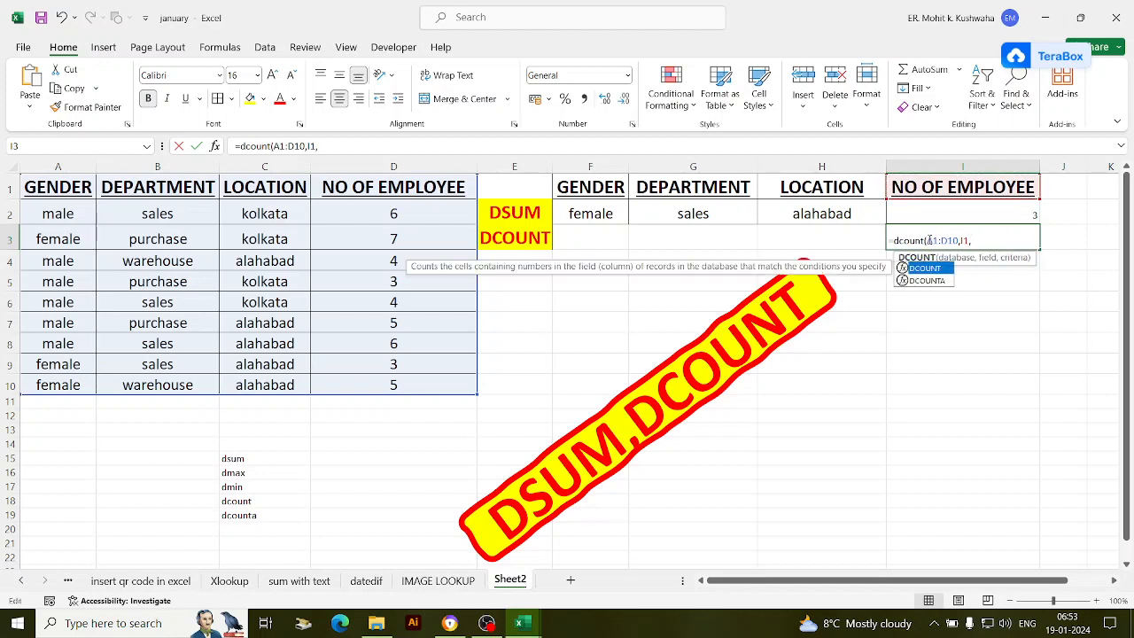
{"action": "left_click", "coordinate": [981, 242]}
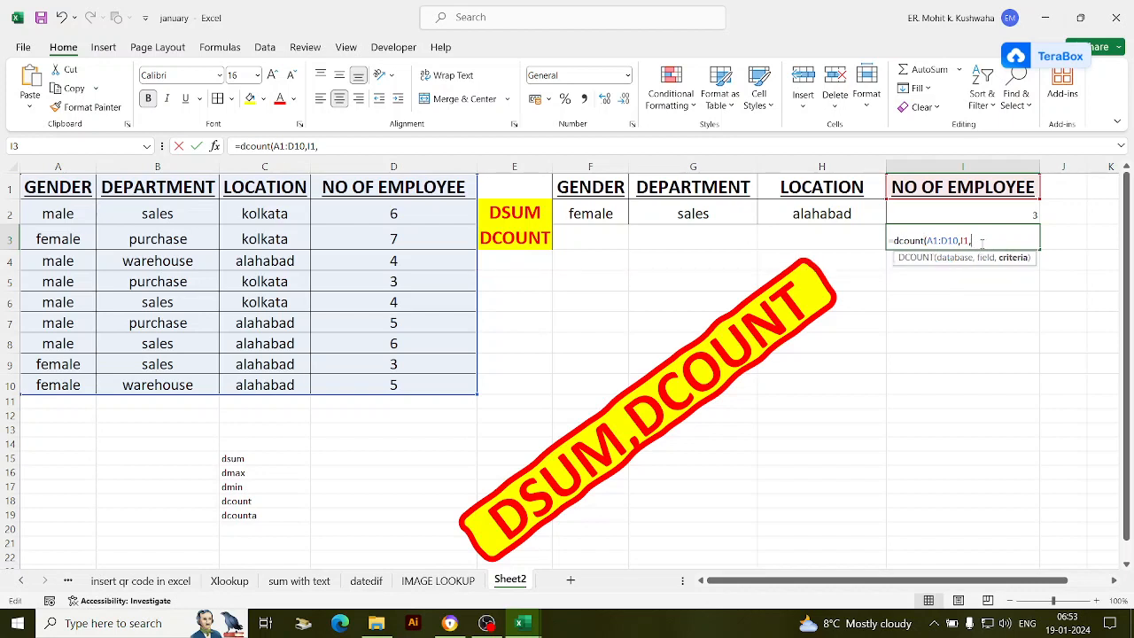
Replace the field argument of the I3 formula with D1 and complete it with F1:H2 as the criteria range
{"action": "key", "text": "BackSpace"}
{"action": "key", "text": "BackSpace"}
{"action": "key", "text": "BackSpace"}
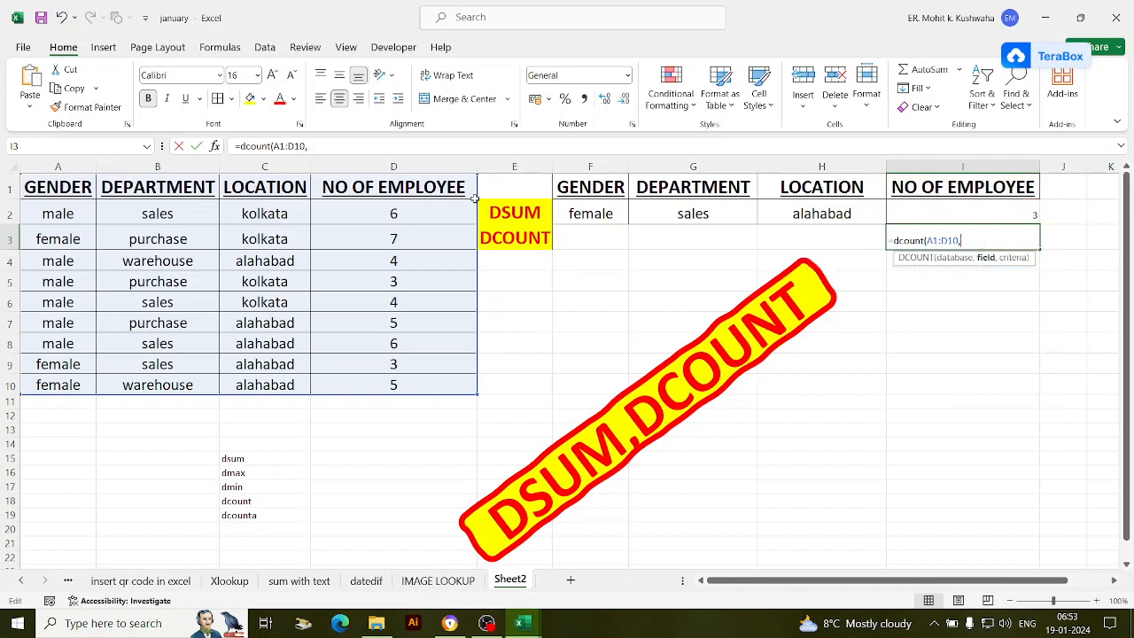
{"action": "left_click", "coordinate": [449, 188]}
{"action": "type", "text": ","}
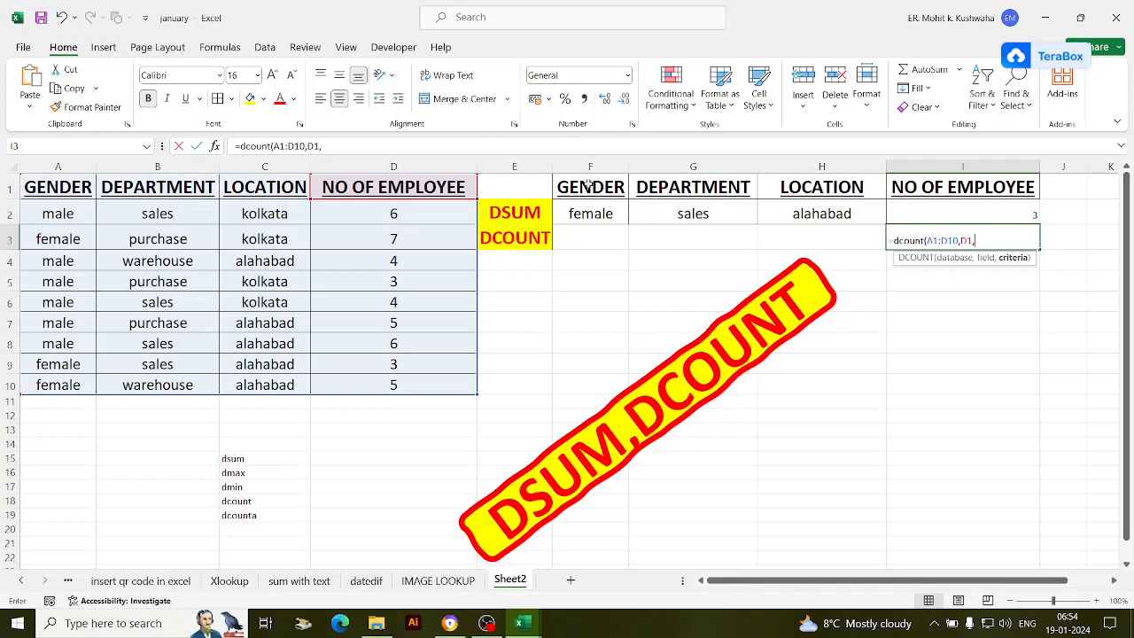
{"action": "left_click_drag", "start_coordinate": [590, 191], "coordinate": [791, 210]}
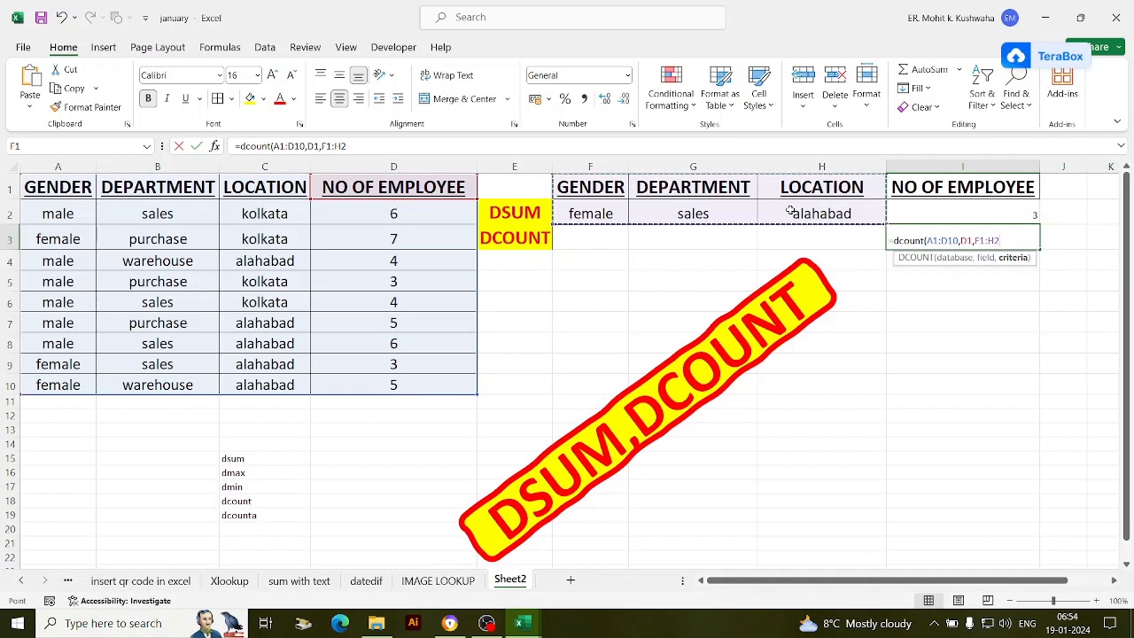
{"action": "key", "text": "Return"}
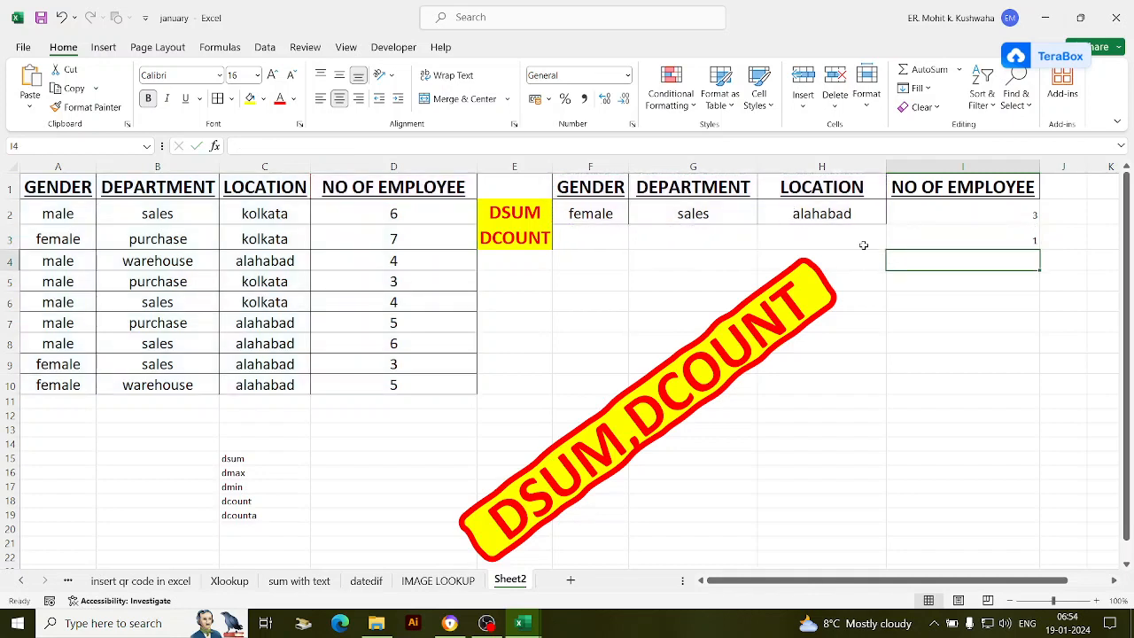
Check the criteria in F2:H2 and the matching record's value in D9 against the DSUM formula in I2 and the DCOUNT formula in I3
{"action": "left_click", "coordinate": [945, 228]}
{"action": "left_click", "coordinate": [608, 214]}
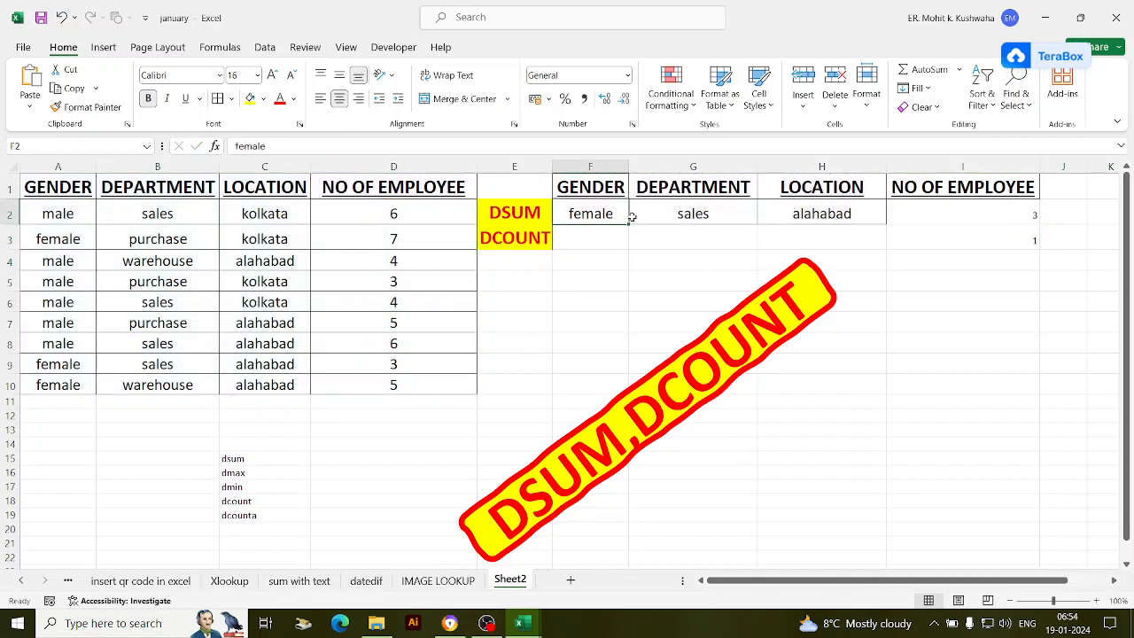
{"action": "left_click", "coordinate": [668, 216]}
{"action": "left_click", "coordinate": [801, 210]}
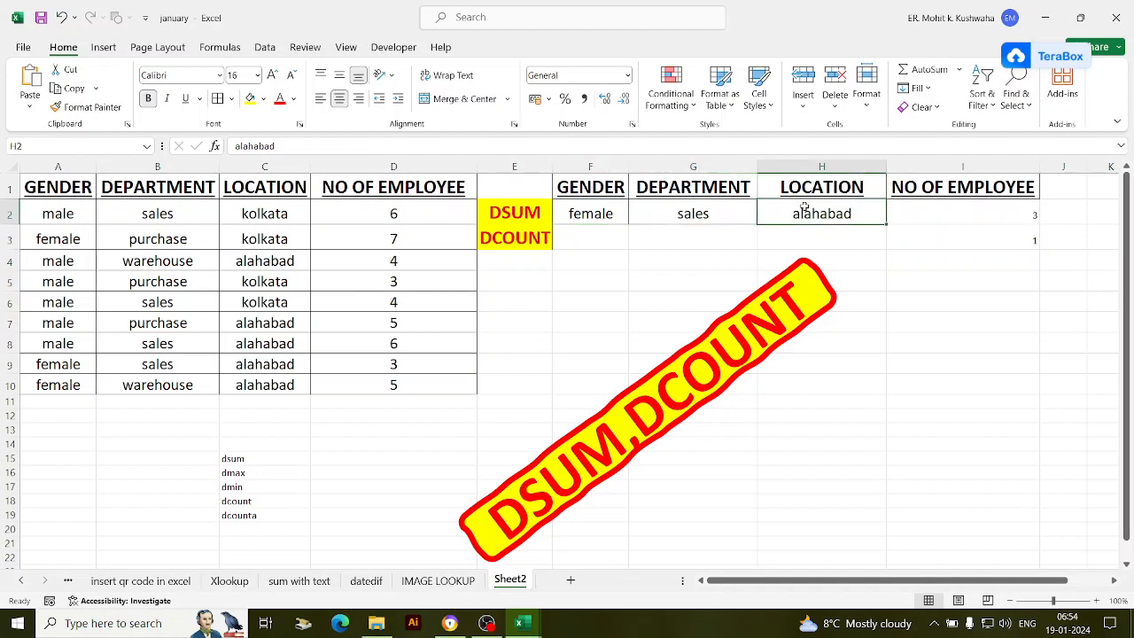
{"action": "left_click", "coordinate": [913, 230]}
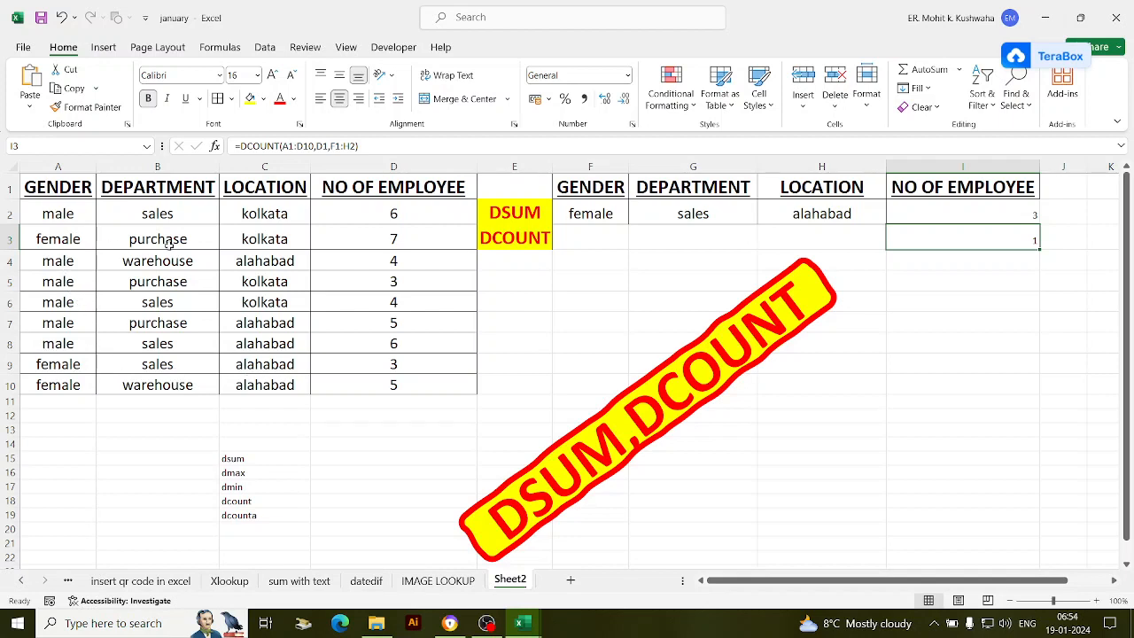
{"action": "left_click", "coordinate": [392, 367]}
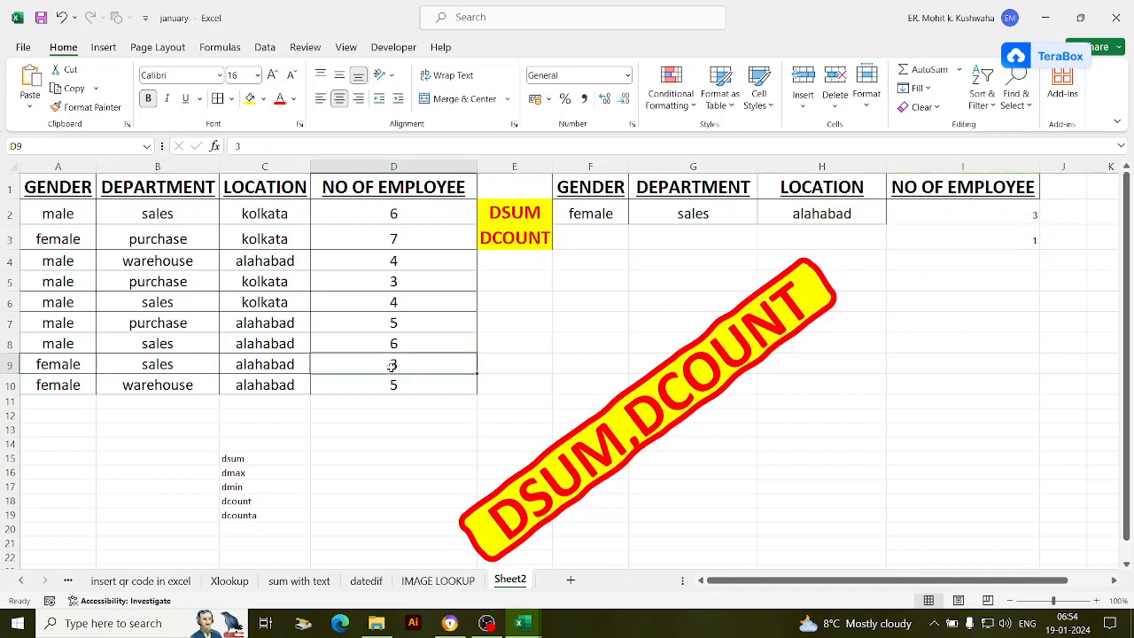
{"action": "left_click", "coordinate": [989, 208]}
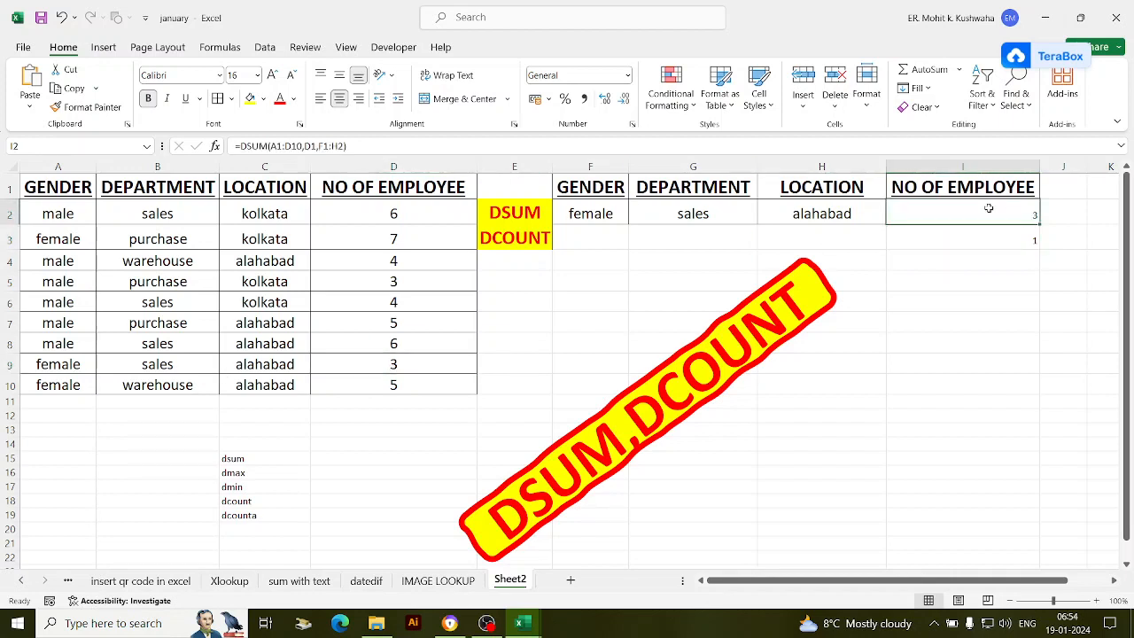
{"action": "left_click", "coordinate": [971, 235]}
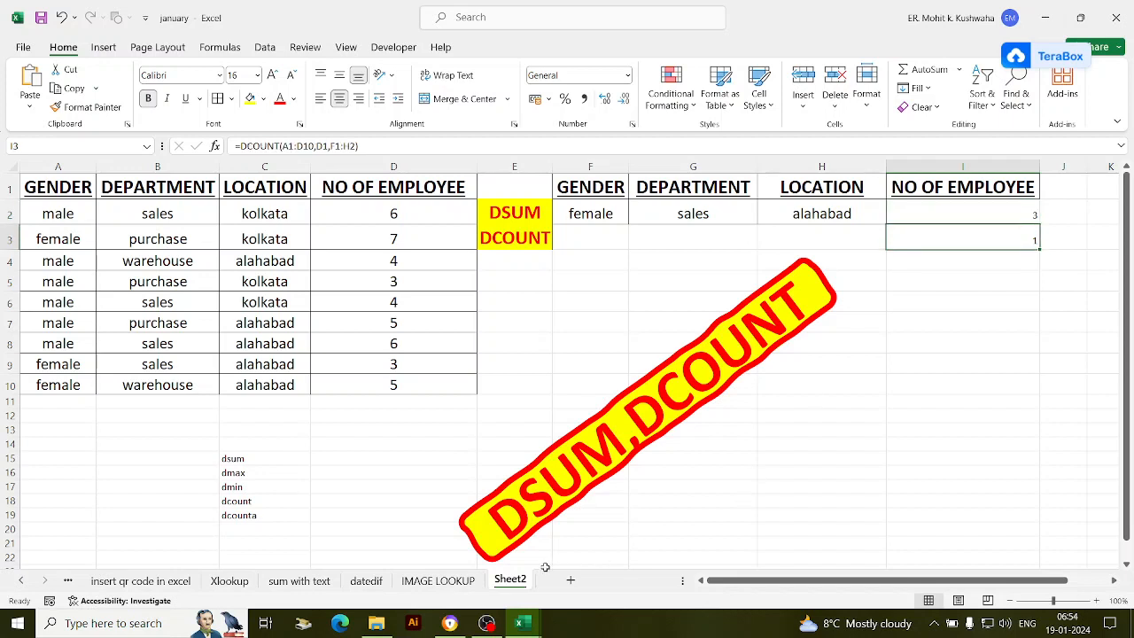
{"action": "left_click", "coordinate": [489, 624]}
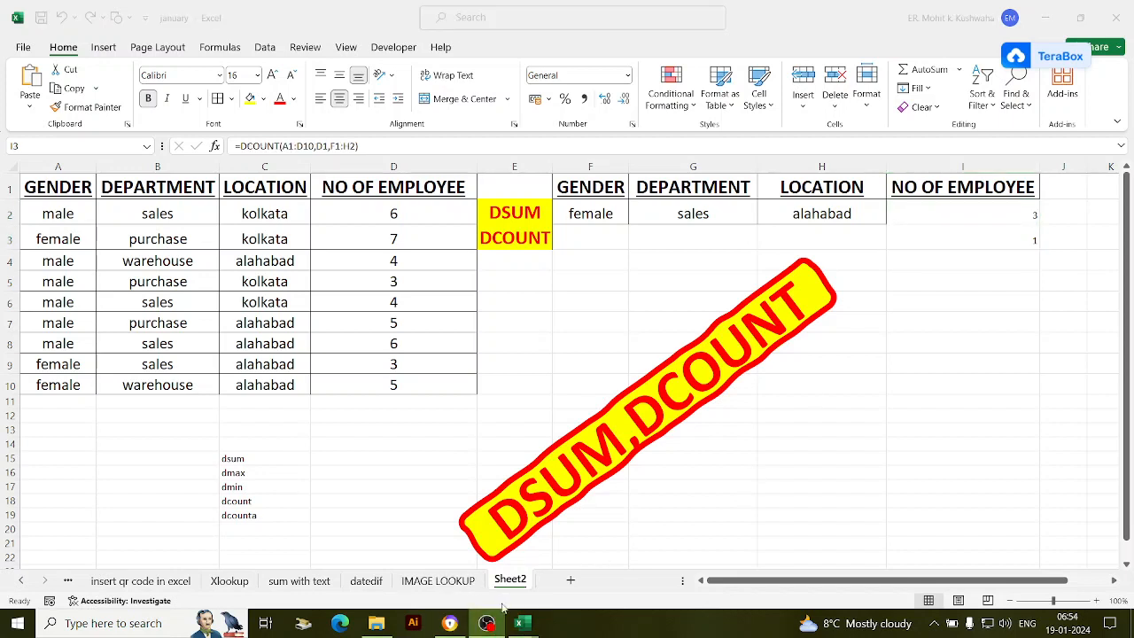